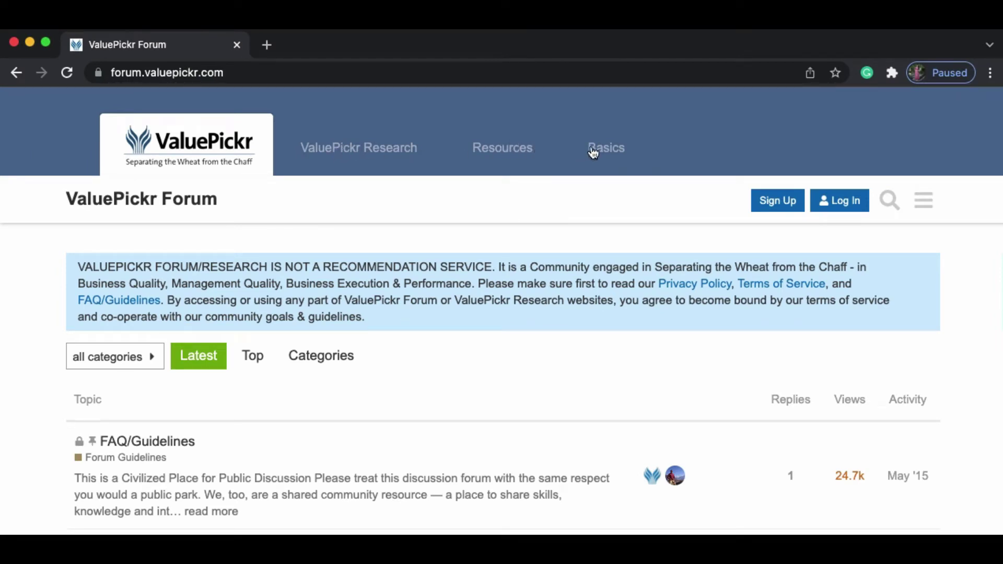
{"action": "scroll", "coordinate": [465, 388], "scroll_direction": "down", "scroll_amount": 3}
{"action": "scroll", "coordinate": [464, 388], "scroll_direction": "down", "scroll_amount": 2}
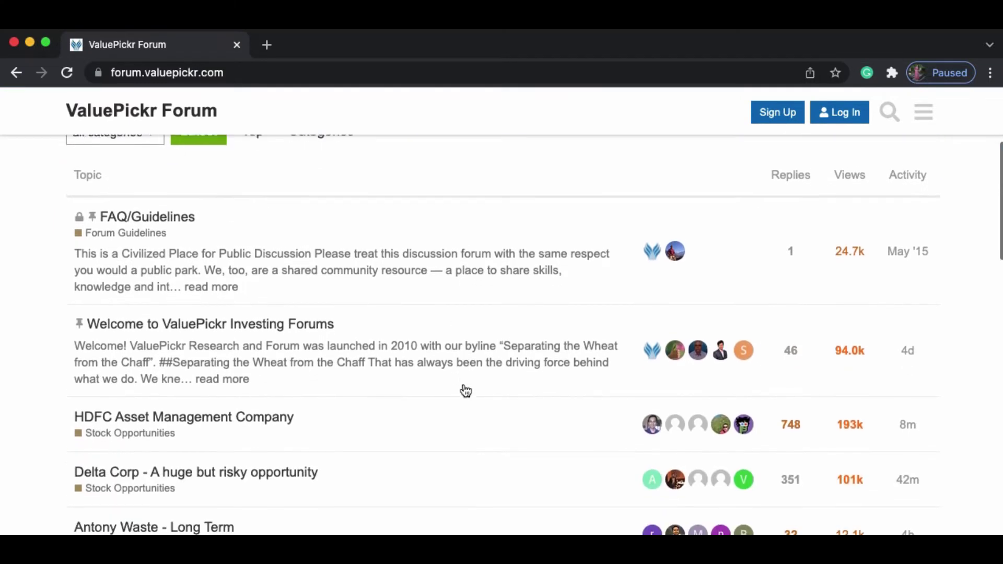
{"action": "scroll", "coordinate": [466, 389], "scroll_direction": "down", "scroll_amount": 1}
{"action": "scroll", "coordinate": [466, 389], "scroll_direction": "down", "scroll_amount": 1}
{"action": "scroll", "coordinate": [465, 390], "scroll_direction": "down", "scroll_amount": 1}
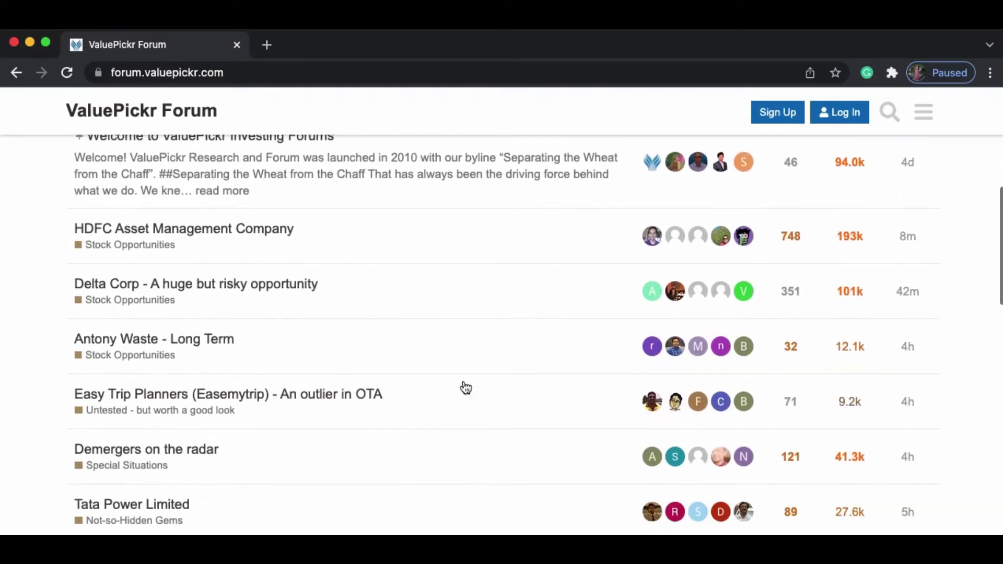
{"action": "scroll", "coordinate": [466, 388], "scroll_direction": "down", "scroll_amount": 1}
{"action": "scroll", "coordinate": [466, 388], "scroll_direction": "down", "scroll_amount": 1}
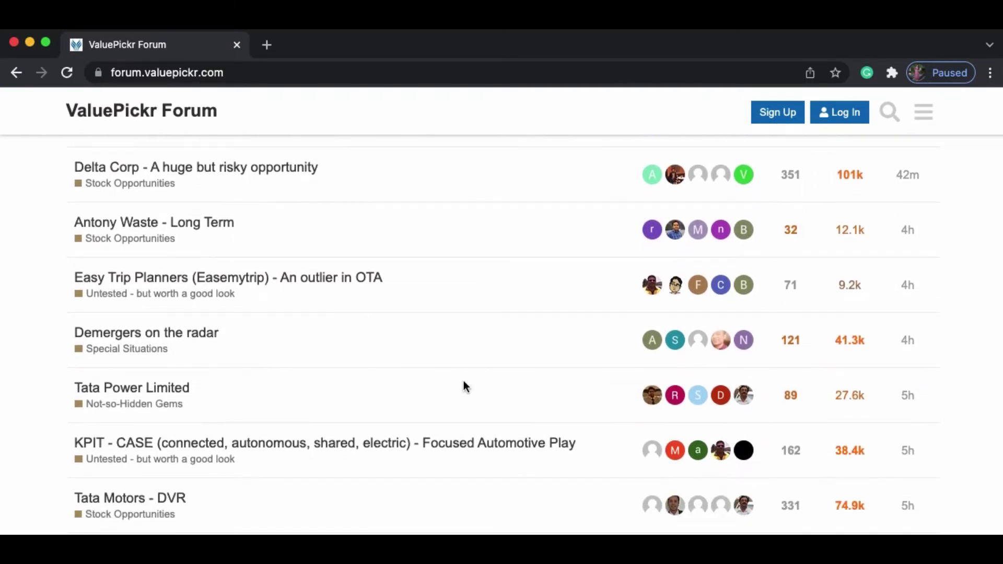
{"action": "scroll", "coordinate": [464, 387], "scroll_direction": "down", "scroll_amount": 1}
{"action": "scroll", "coordinate": [464, 387], "scroll_direction": "down", "scroll_amount": 1}
{"action": "scroll", "coordinate": [463, 388], "scroll_direction": "down", "scroll_amount": 1}
{"action": "scroll", "coordinate": [464, 381], "scroll_direction": "down", "scroll_amount": 1}
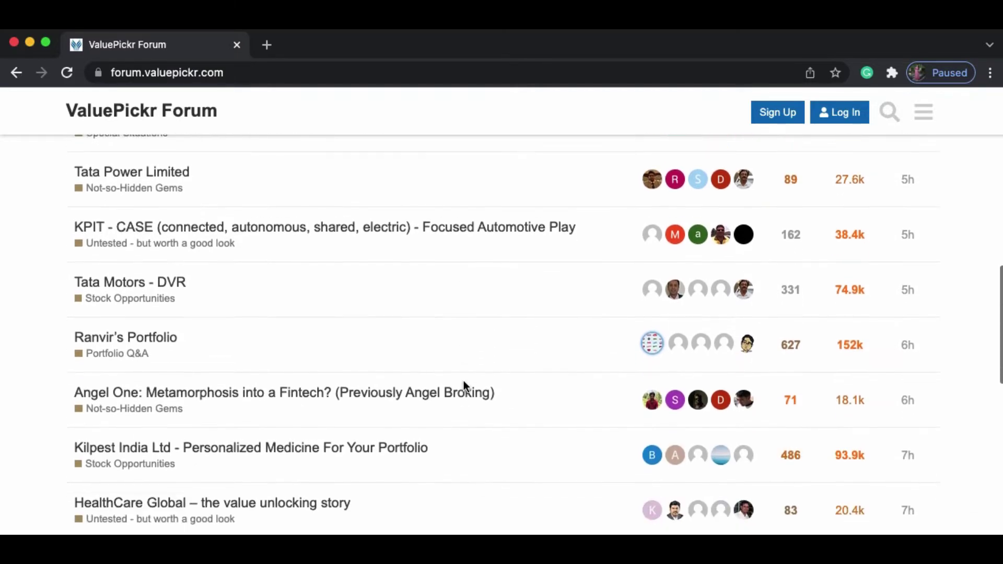
{"action": "scroll", "coordinate": [463, 381], "scroll_direction": "down", "scroll_amount": 1}
{"action": "scroll", "coordinate": [464, 380], "scroll_direction": "up", "scroll_amount": 10}
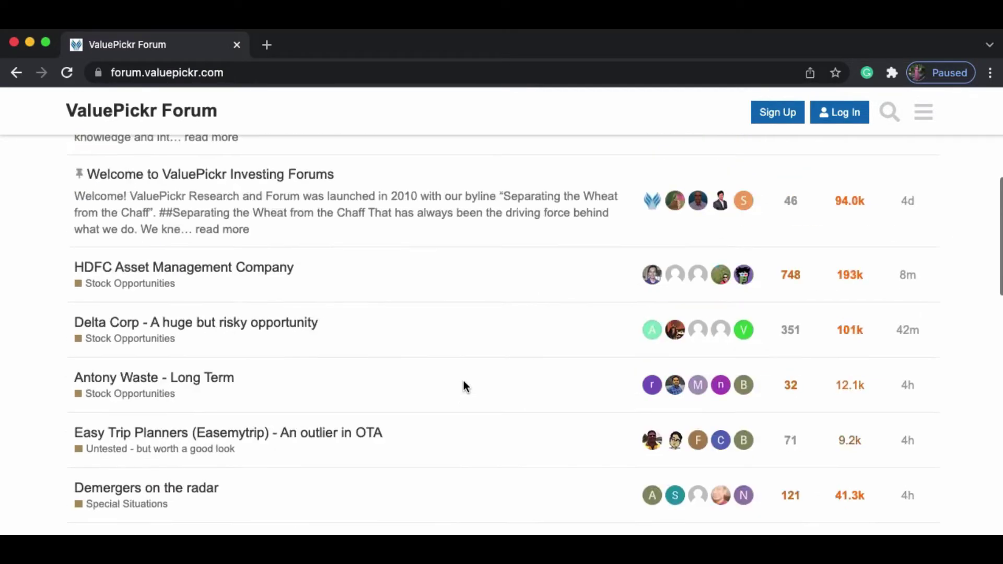
{"action": "scroll", "coordinate": [470, 376], "scroll_direction": "up", "scroll_amount": 5}
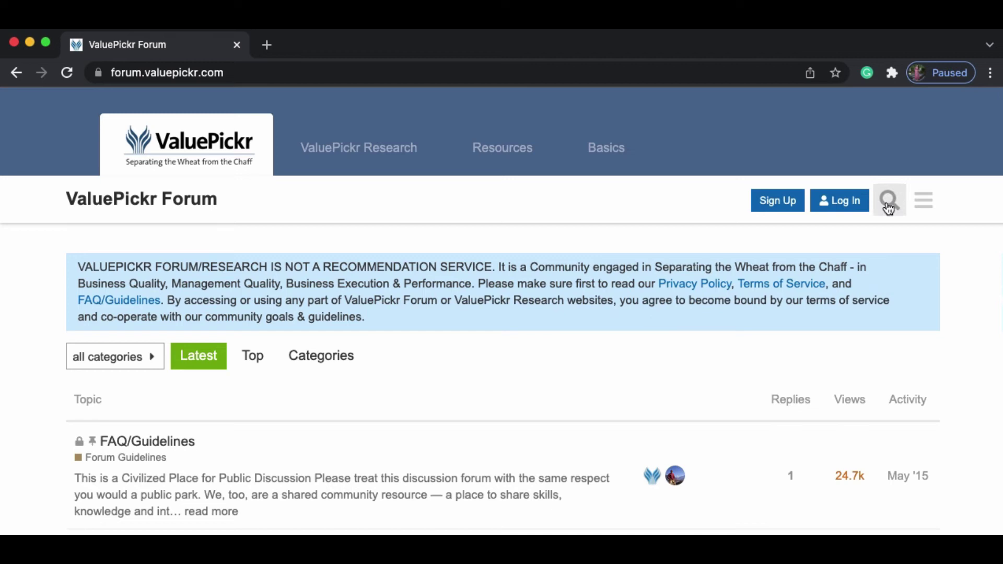
Search the forum for "asian paints ltd", correcting a misspelled final letter.
{"action": "left_click", "coordinate": [888, 202]}
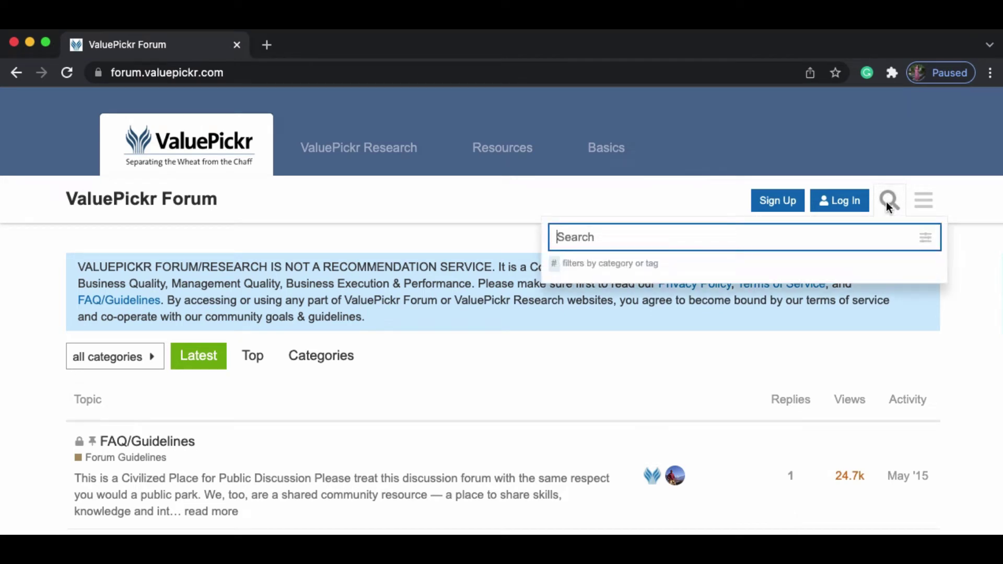
{"action": "type", "text": "asian"}
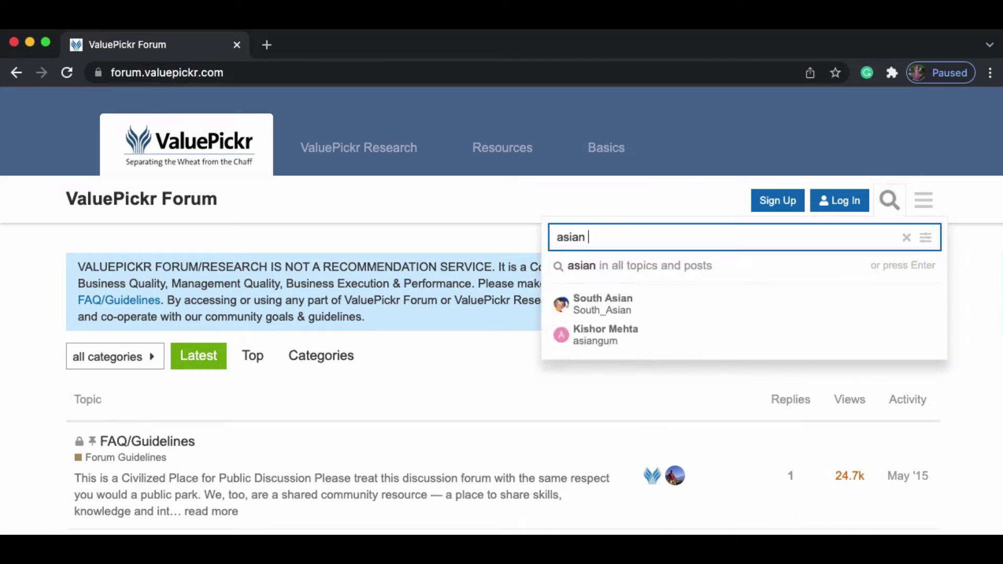
{"action": "type", "text": " paintd"}
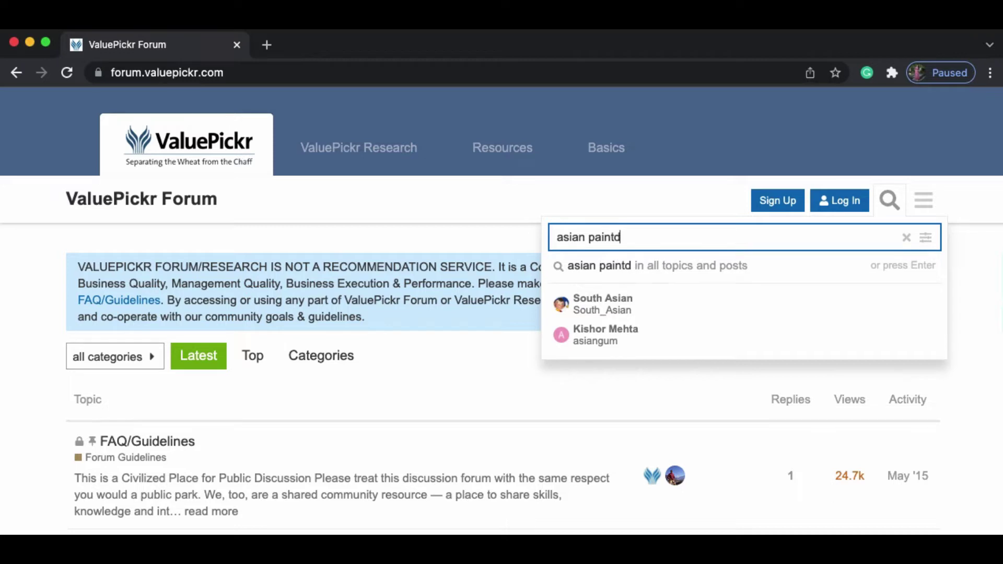
{"action": "key", "text": "BackSpace"}
{"action": "type", "text": "s lt"}
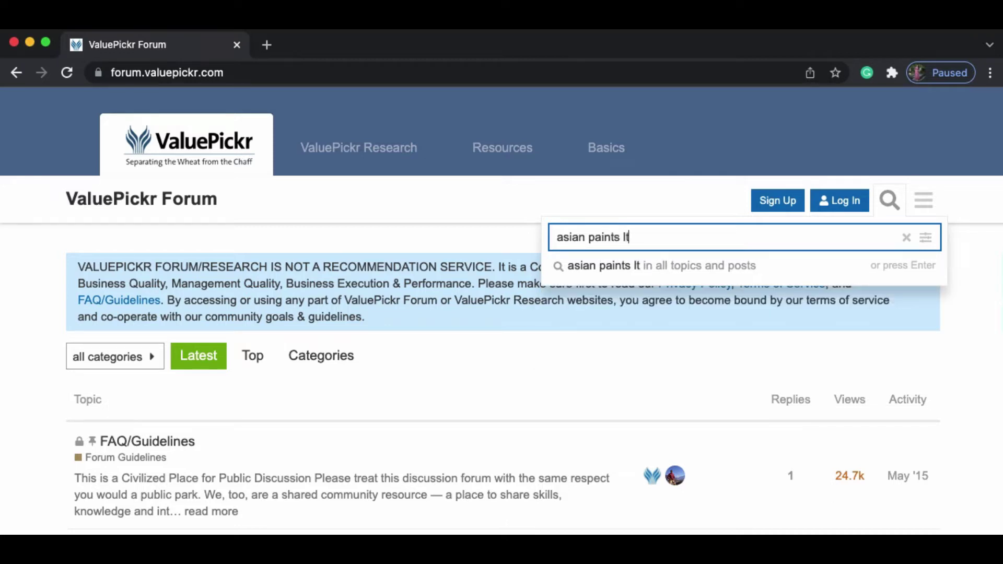
{"action": "type", "text": "d"}
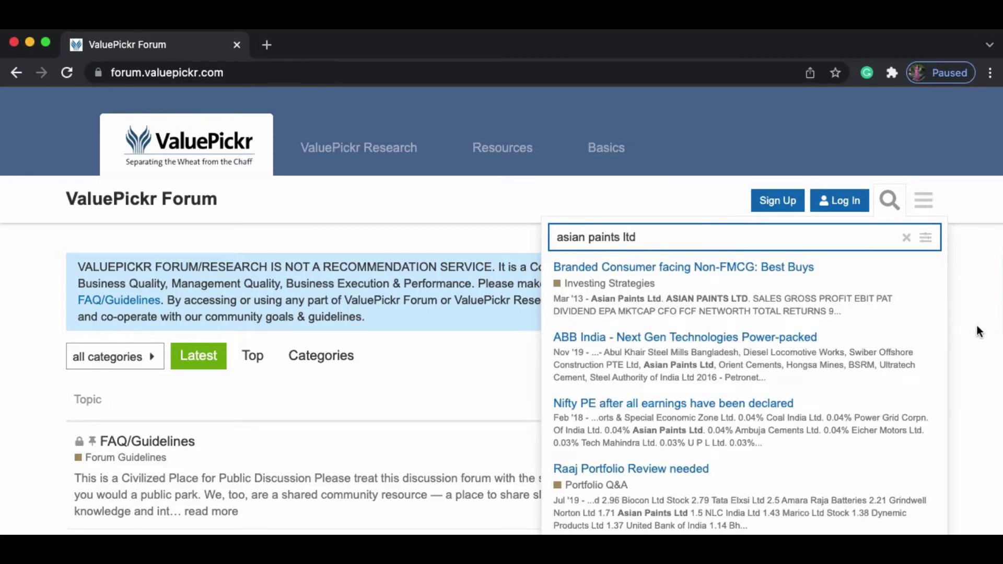
{"action": "scroll", "coordinate": [966, 336], "scroll_direction": "down", "scroll_amount": 3}
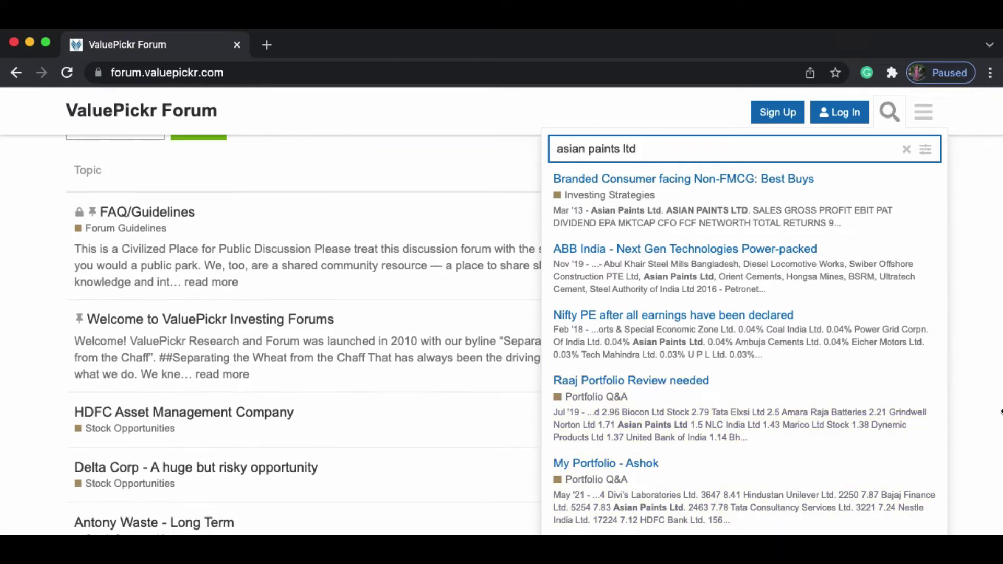
{"action": "scroll", "coordinate": [987, 414], "scroll_direction": "down", "scroll_amount": 3}
{"action": "scroll", "coordinate": [964, 420], "scroll_direction": "down", "scroll_amount": 3}
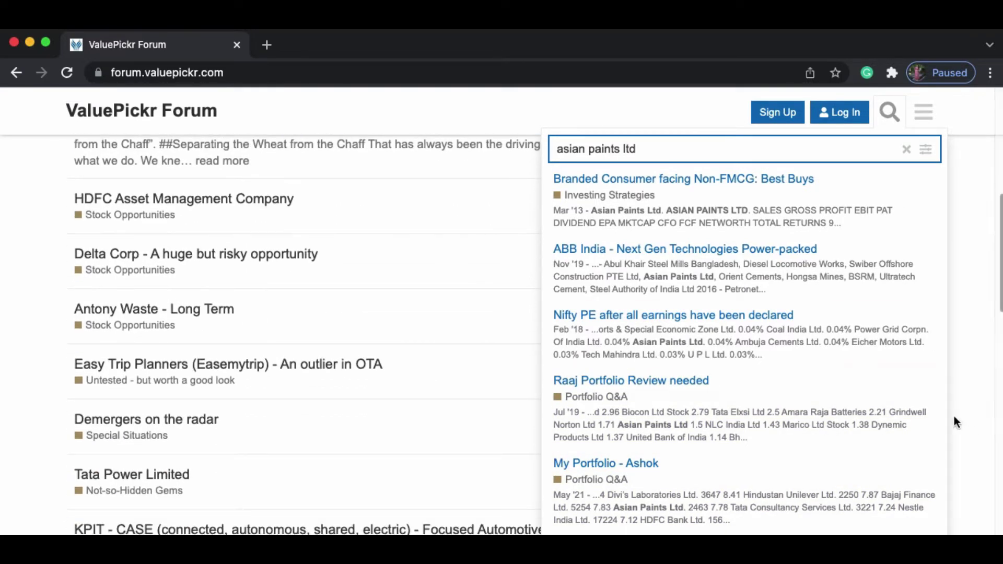
{"action": "scroll", "coordinate": [930, 425], "scroll_direction": "down", "scroll_amount": 1}
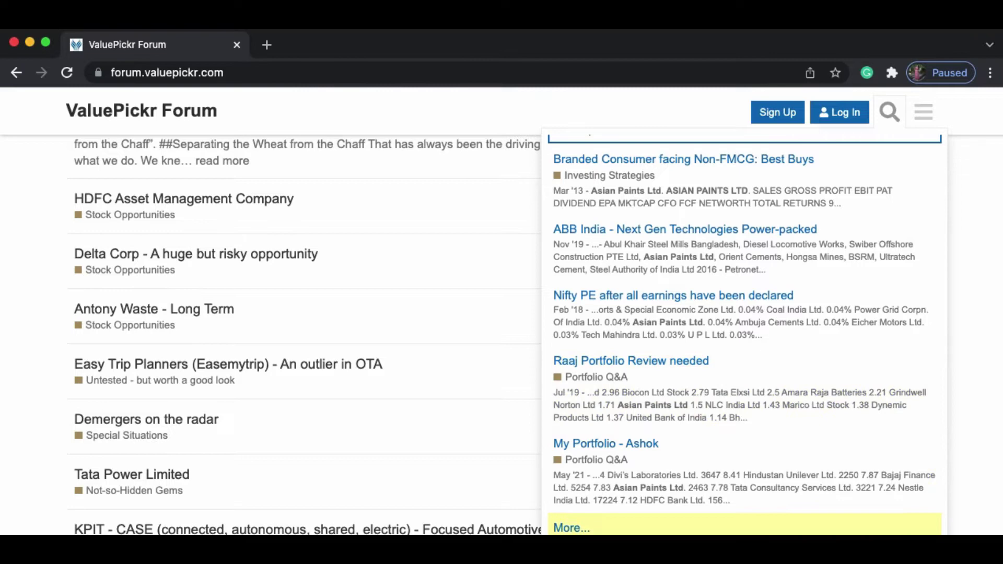
Open the full results page for "asian paints ltd", showing 50+ results by relevance.
{"action": "key", "text": "Return"}
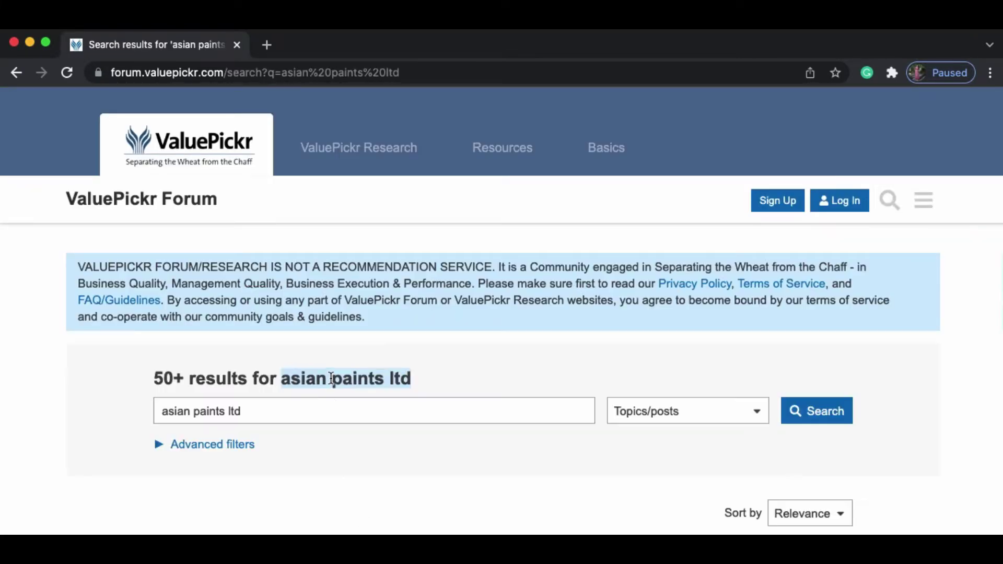
{"action": "scroll", "coordinate": [391, 457], "scroll_direction": "down", "scroll_amount": 3}
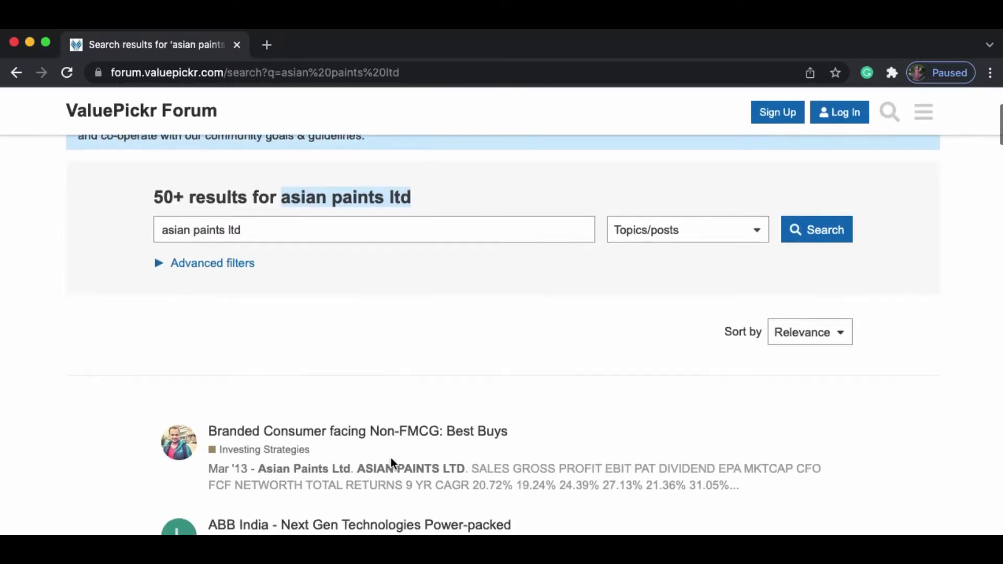
{"action": "scroll", "coordinate": [391, 458], "scroll_direction": "down", "scroll_amount": 1}
{"action": "scroll", "coordinate": [391, 458], "scroll_direction": "down", "scroll_amount": 1}
{"action": "scroll", "coordinate": [391, 459], "scroll_direction": "down", "scroll_amount": 1}
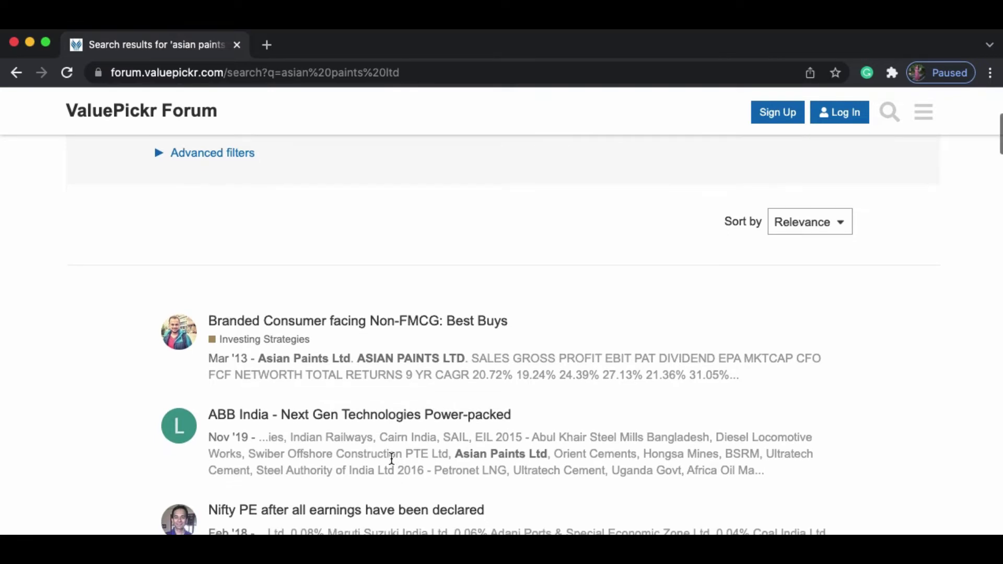
{"action": "scroll", "coordinate": [391, 459], "scroll_direction": "down", "scroll_amount": 1}
{"action": "scroll", "coordinate": [391, 458], "scroll_direction": "down", "scroll_amount": 1}
{"action": "scroll", "coordinate": [391, 458], "scroll_direction": "down", "scroll_amount": 1}
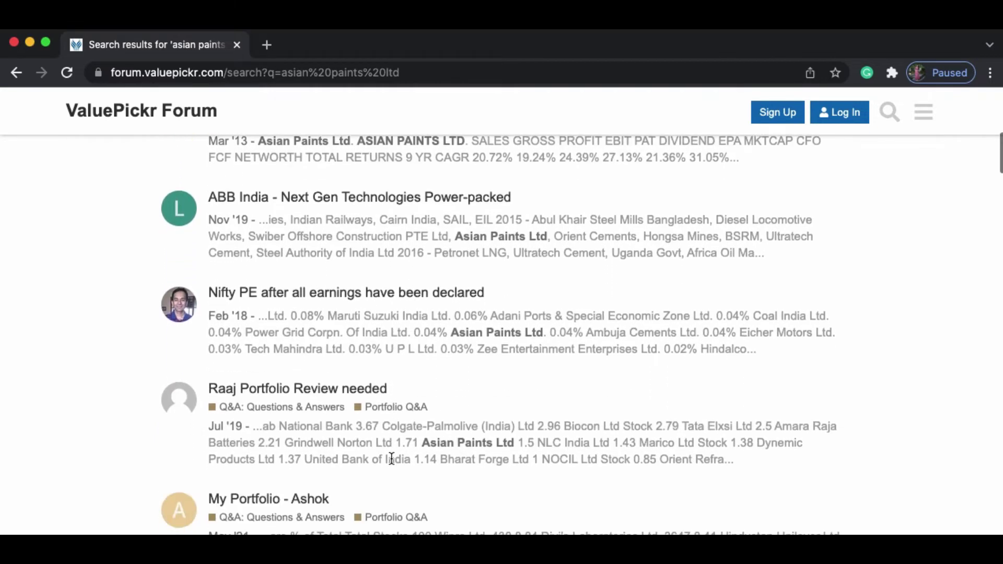
{"action": "scroll", "coordinate": [391, 458], "scroll_direction": "down", "scroll_amount": 1}
{"action": "scroll", "coordinate": [391, 458], "scroll_direction": "down", "scroll_amount": 1}
{"action": "scroll", "coordinate": [391, 458], "scroll_direction": "up", "scroll_amount": 1}
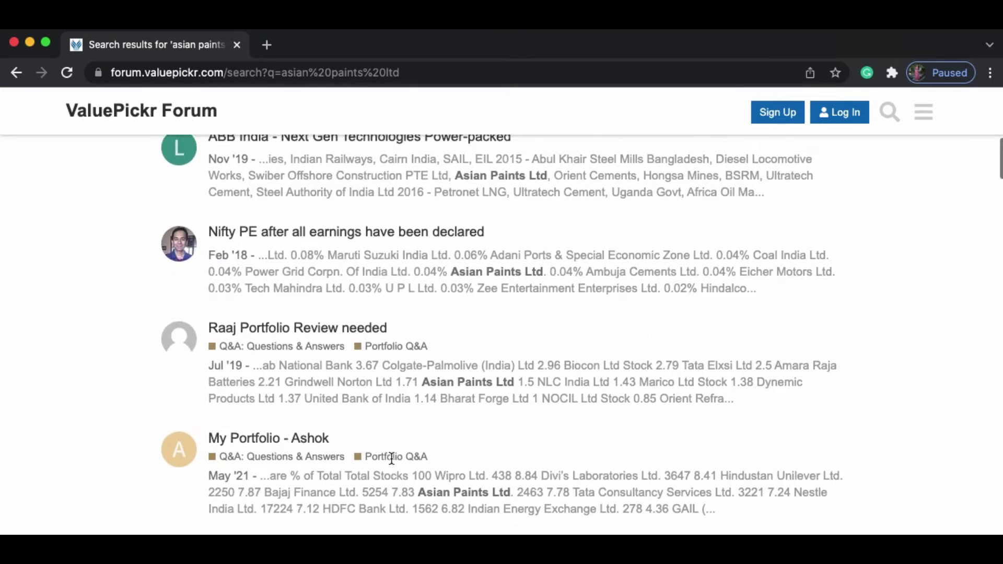
{"action": "scroll", "coordinate": [391, 458], "scroll_direction": "up", "scroll_amount": 2}
{"action": "scroll", "coordinate": [391, 458], "scroll_direction": "up", "scroll_amount": 5}
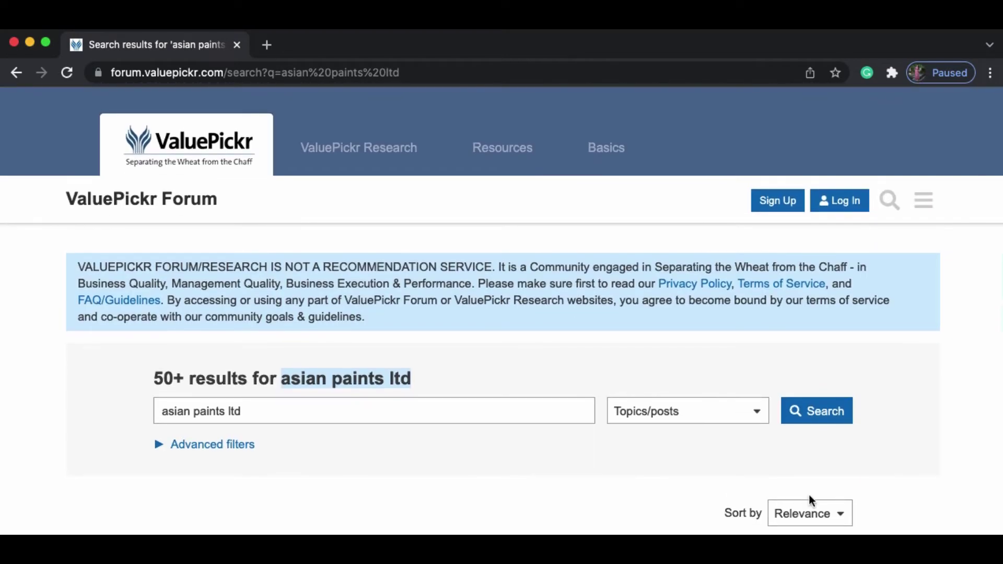
Sort the "asian paints ltd" results by Latest Post.
{"action": "left_click", "coordinate": [816, 521]}
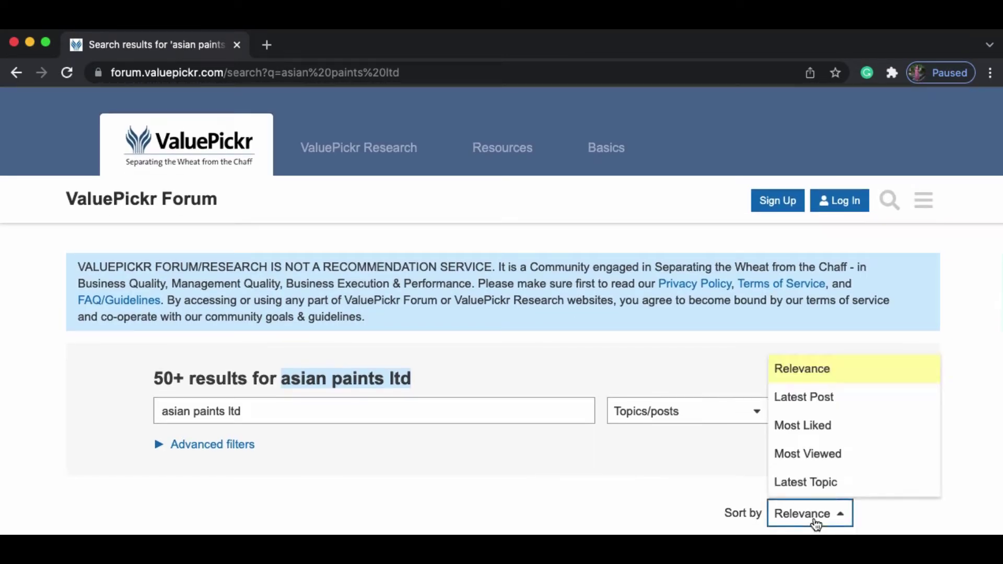
{"action": "left_click", "coordinate": [824, 398]}
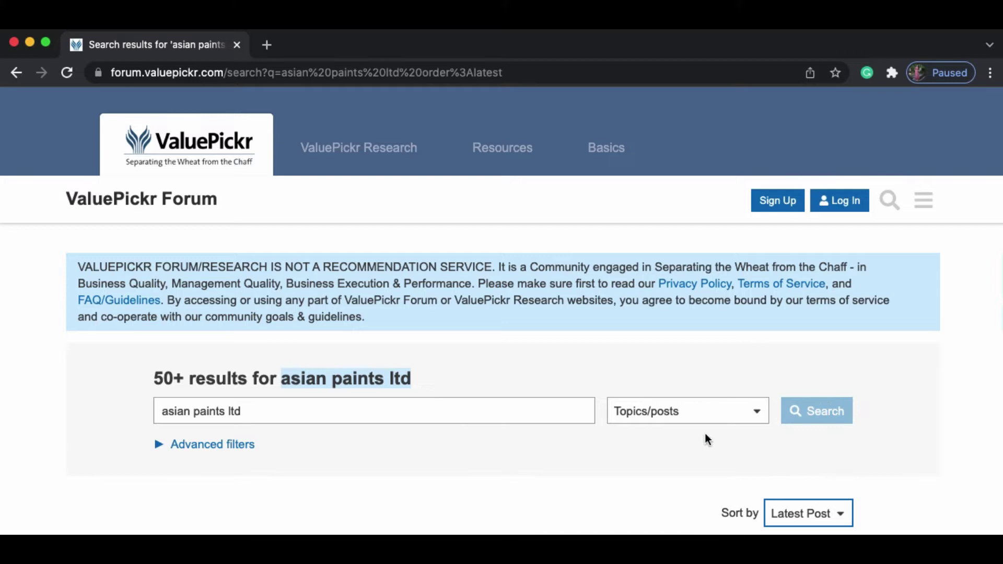
{"action": "scroll", "coordinate": [705, 433], "scroll_direction": "down", "scroll_amount": 3}
{"action": "scroll", "coordinate": [705, 434], "scroll_direction": "down", "scroll_amount": 2}
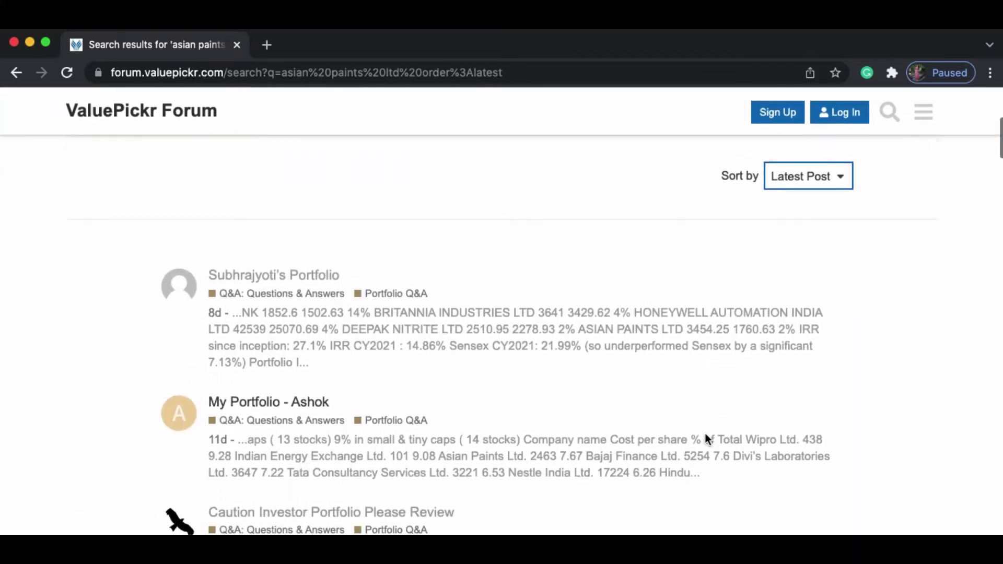
{"action": "scroll", "coordinate": [704, 434], "scroll_direction": "down", "scroll_amount": 2}
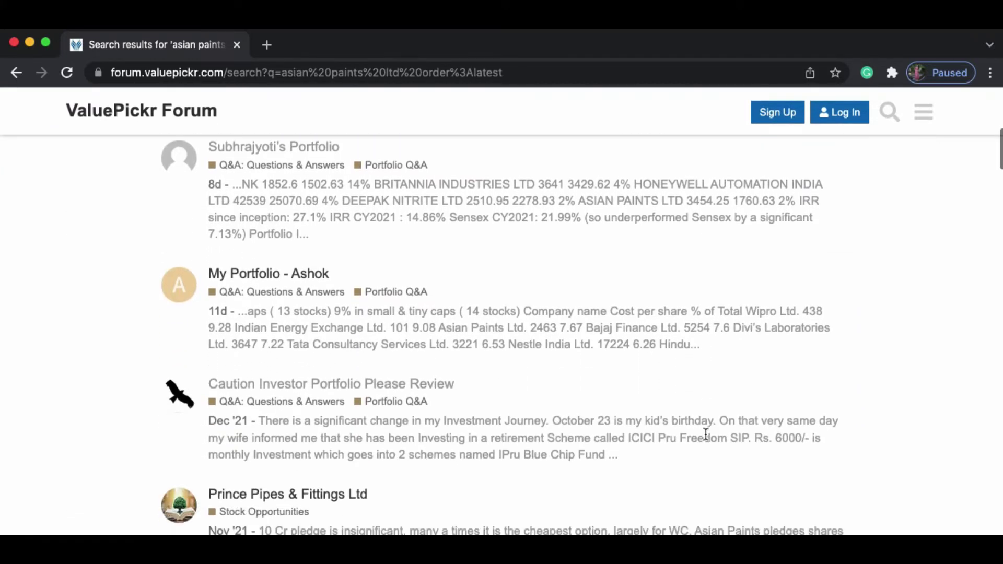
{"action": "scroll", "coordinate": [705, 434], "scroll_direction": "down", "scroll_amount": 1}
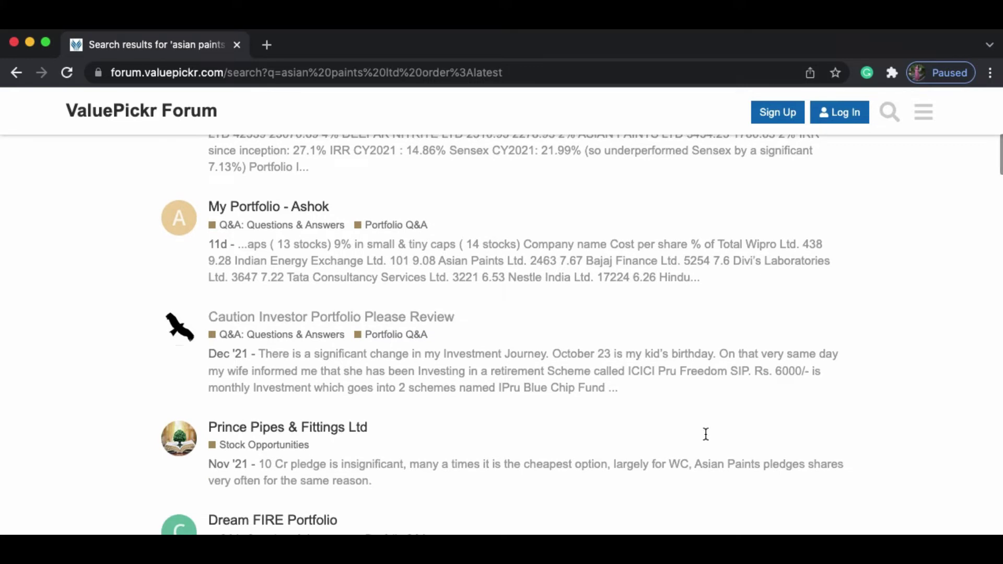
{"action": "scroll", "coordinate": [706, 435], "scroll_direction": "down", "scroll_amount": 1}
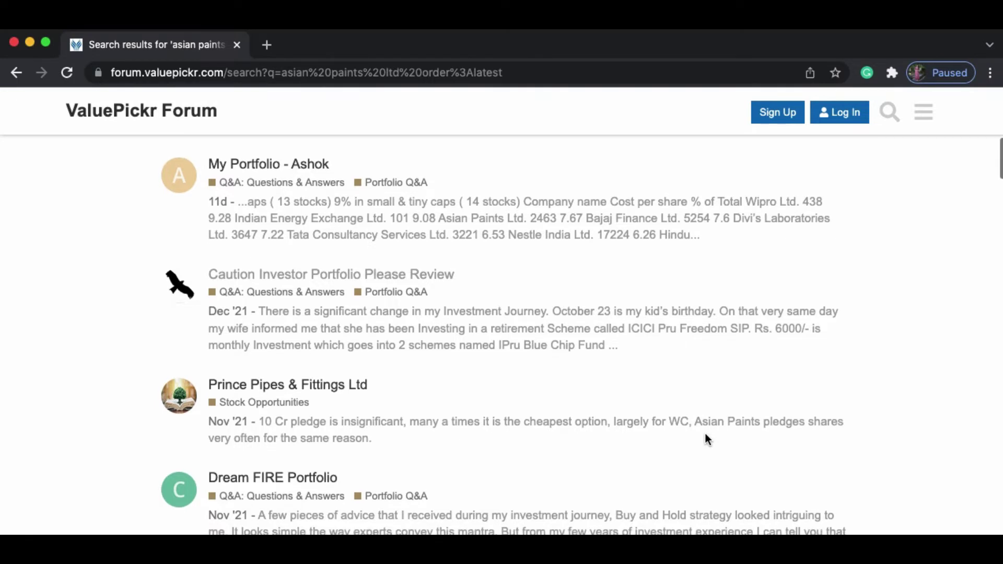
{"action": "scroll", "coordinate": [704, 435], "scroll_direction": "down", "scroll_amount": 1}
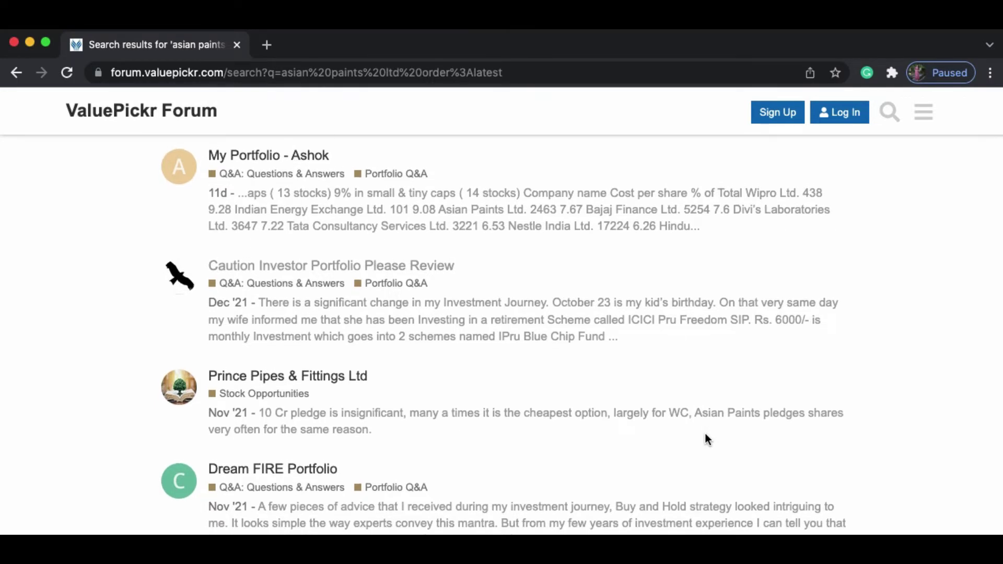
{"action": "scroll", "coordinate": [705, 439], "scroll_direction": "up", "scroll_amount": 3}
{"action": "scroll", "coordinate": [704, 439], "scroll_direction": "up", "scroll_amount": 2}
{"action": "scroll", "coordinate": [705, 433], "scroll_direction": "up", "scroll_amount": 4}
{"action": "scroll", "coordinate": [705, 433], "scroll_direction": "up", "scroll_amount": 3}
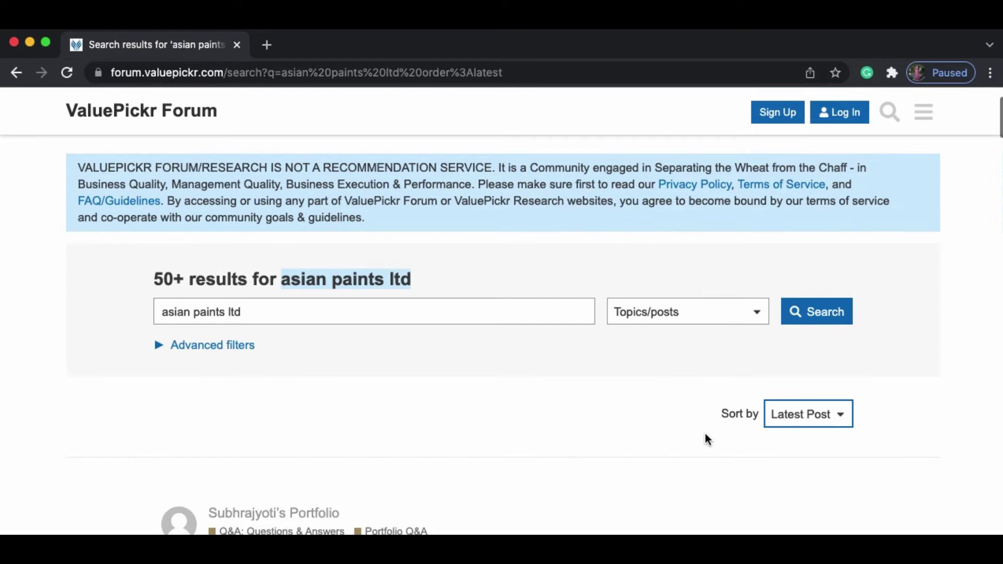
{"action": "scroll", "coordinate": [704, 434], "scroll_direction": "up", "scroll_amount": 2}
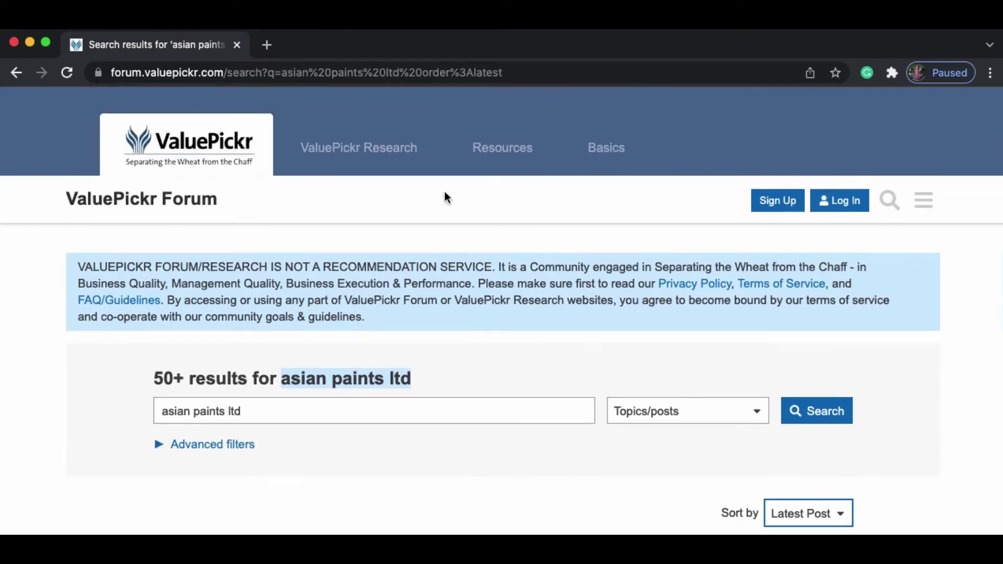
Go to the valuepickr.com home page via the header logo and browse it.
{"action": "left_click", "coordinate": [404, 149]}
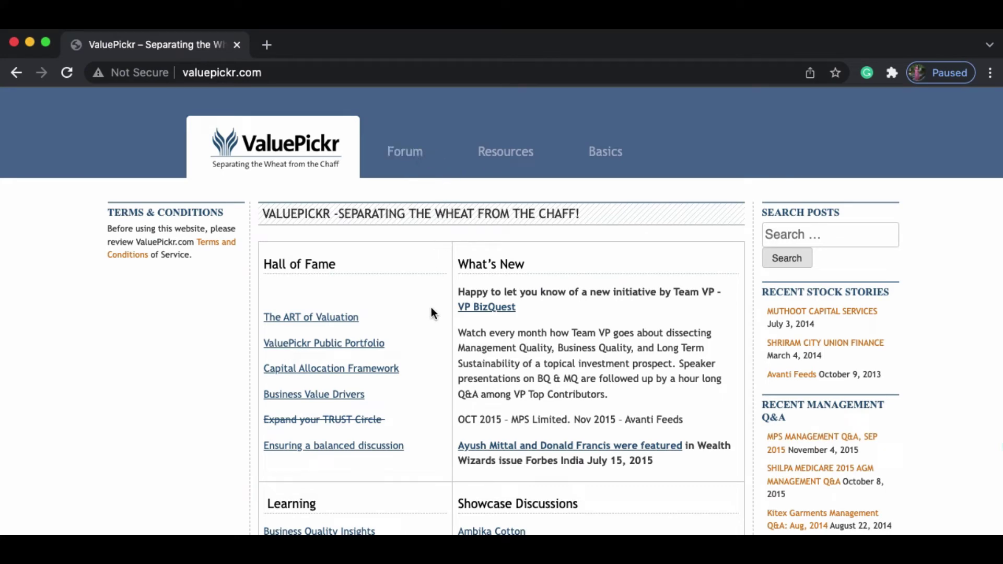
{"action": "scroll", "coordinate": [431, 313], "scroll_direction": "down", "scroll_amount": 3}
{"action": "scroll", "coordinate": [431, 312], "scroll_direction": "down", "scroll_amount": 3}
{"action": "scroll", "coordinate": [431, 313], "scroll_direction": "down", "scroll_amount": 1}
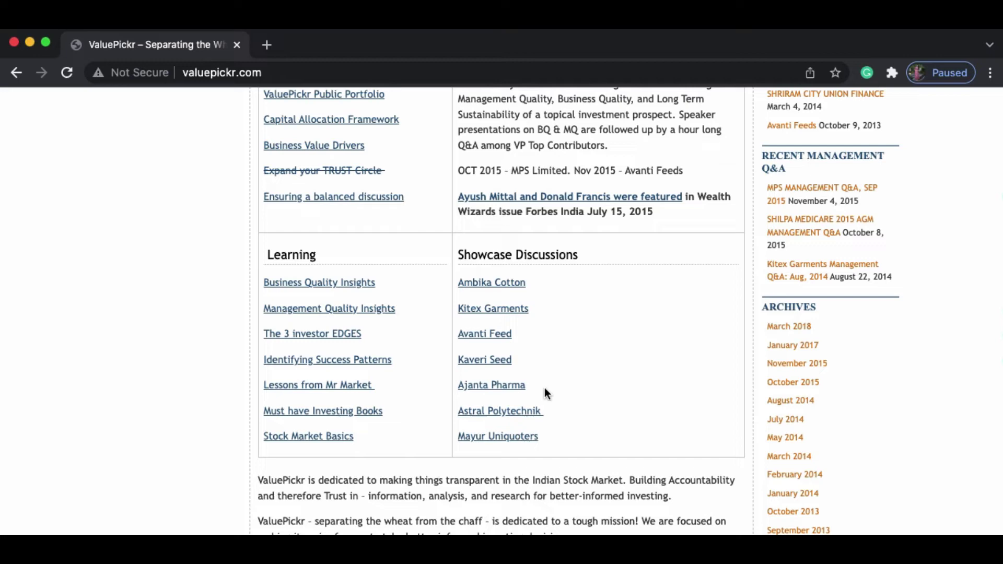
{"action": "scroll", "coordinate": [452, 421], "scroll_direction": "down", "scroll_amount": 3}
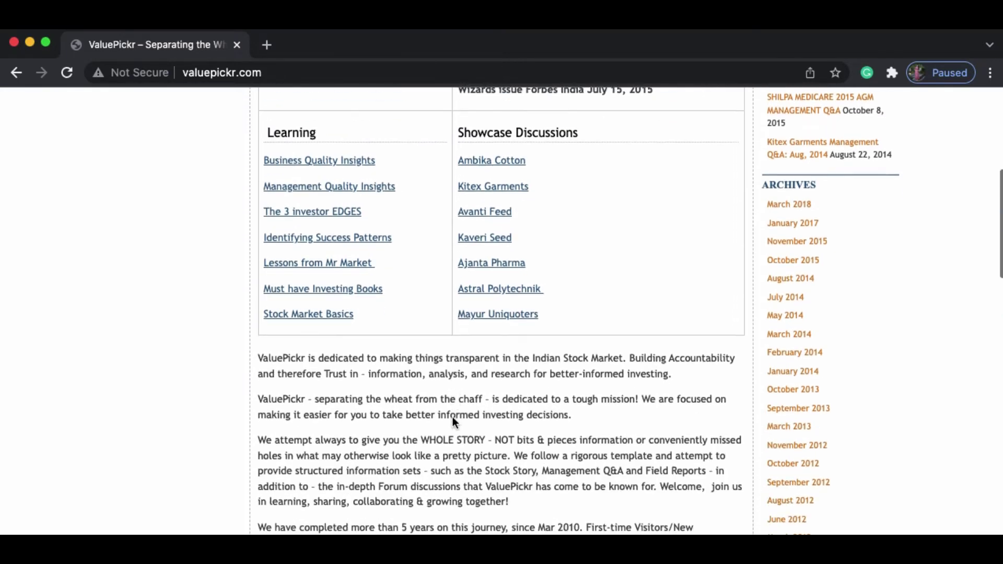
{"action": "scroll", "coordinate": [452, 421], "scroll_direction": "down", "scroll_amount": 2}
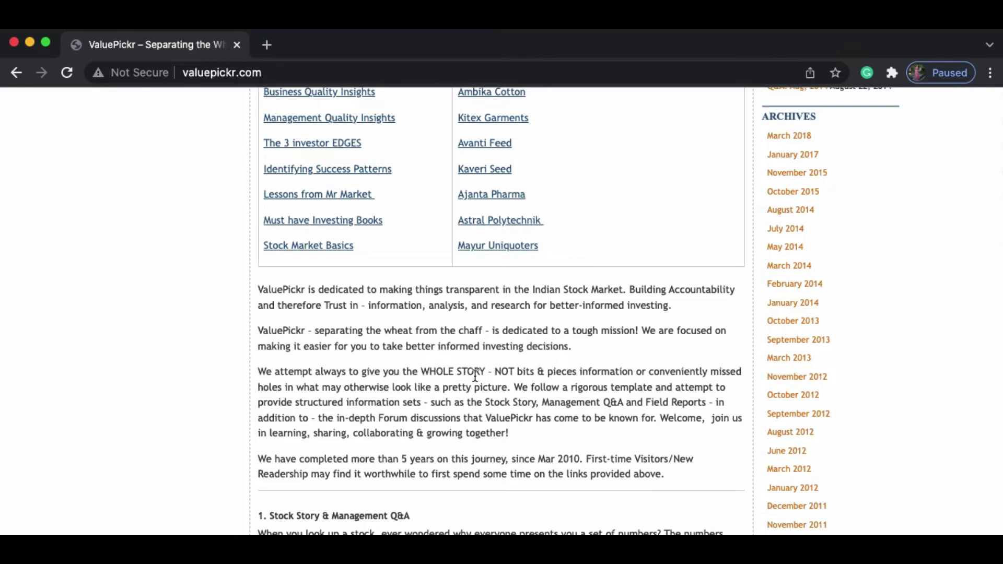
{"action": "scroll", "coordinate": [474, 364], "scroll_direction": "down", "scroll_amount": 1}
{"action": "scroll", "coordinate": [477, 352], "scroll_direction": "up", "scroll_amount": 1}
{"action": "scroll", "coordinate": [476, 353], "scroll_direction": "up", "scroll_amount": 5}
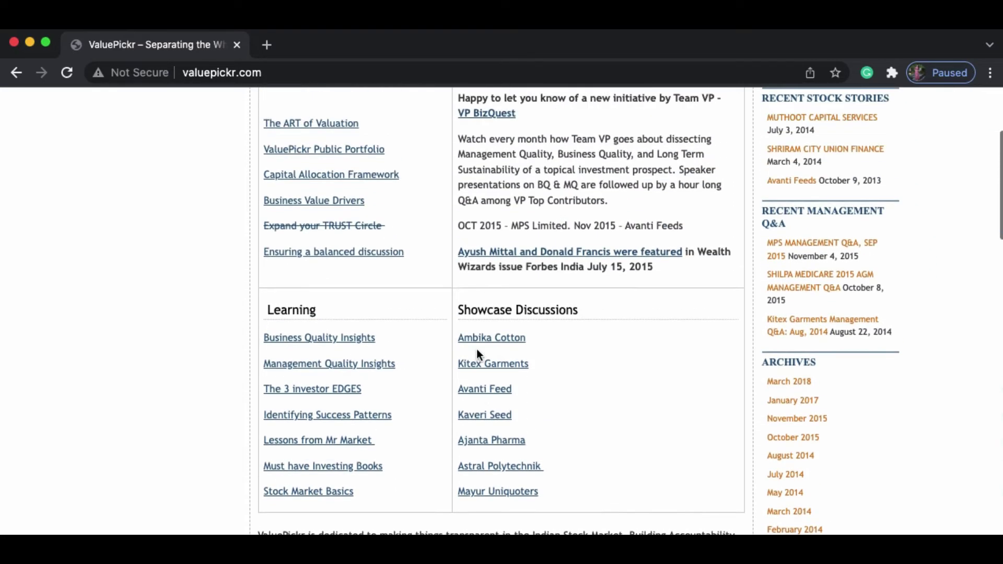
{"action": "scroll", "coordinate": [477, 352], "scroll_direction": "up", "scroll_amount": 5}
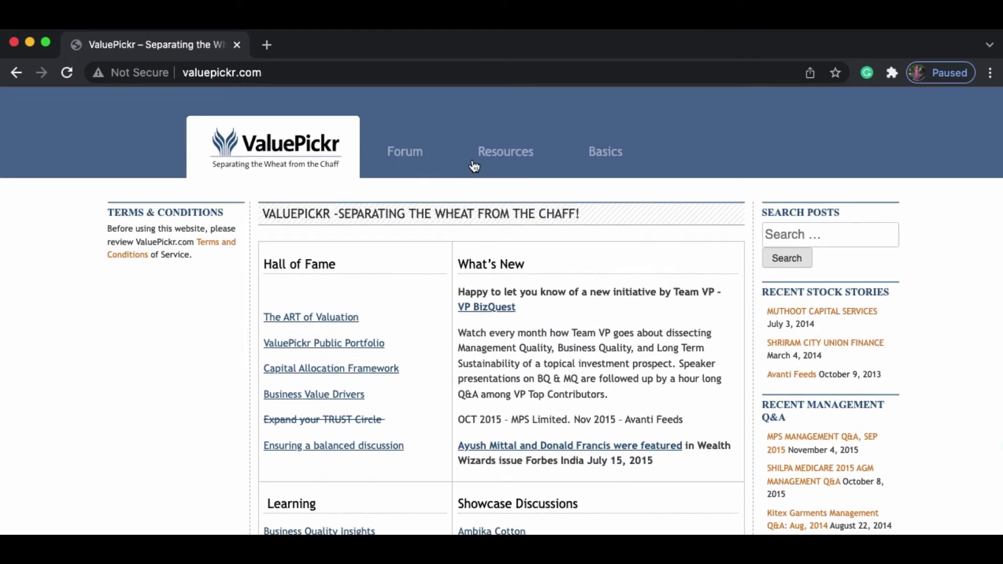
Open Resources and browse the NGL Finechem Management Q&A post.
{"action": "left_click", "coordinate": [487, 159]}
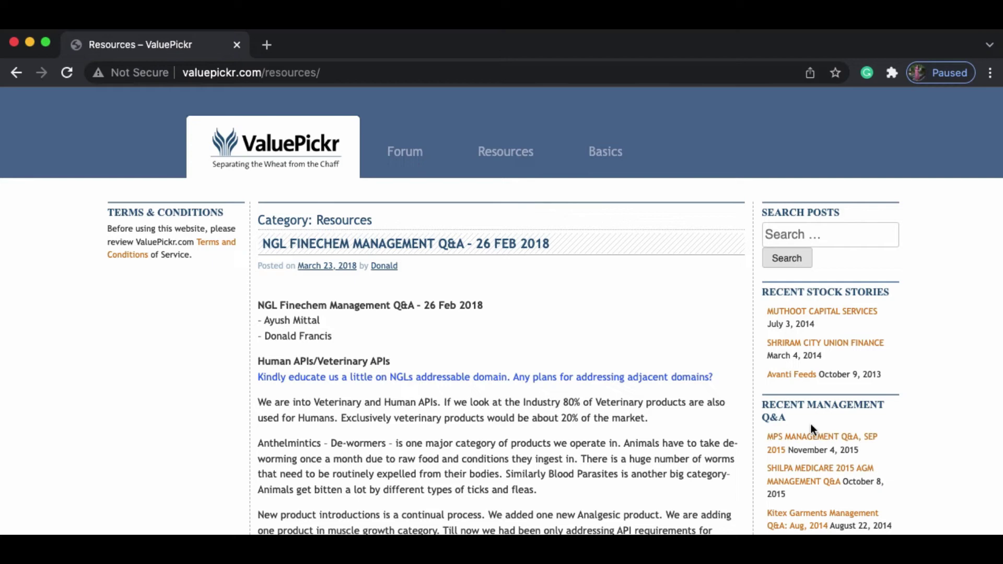
{"action": "scroll", "coordinate": [811, 424], "scroll_direction": "down", "scroll_amount": 1}
{"action": "scroll", "coordinate": [810, 424], "scroll_direction": "down", "scroll_amount": 4}
{"action": "scroll", "coordinate": [810, 424], "scroll_direction": "down", "scroll_amount": 2}
{"action": "scroll", "coordinate": [810, 424], "scroll_direction": "down", "scroll_amount": 2}
{"action": "scroll", "coordinate": [811, 424], "scroll_direction": "down", "scroll_amount": 3}
{"action": "scroll", "coordinate": [810, 424], "scroll_direction": "down", "scroll_amount": 1}
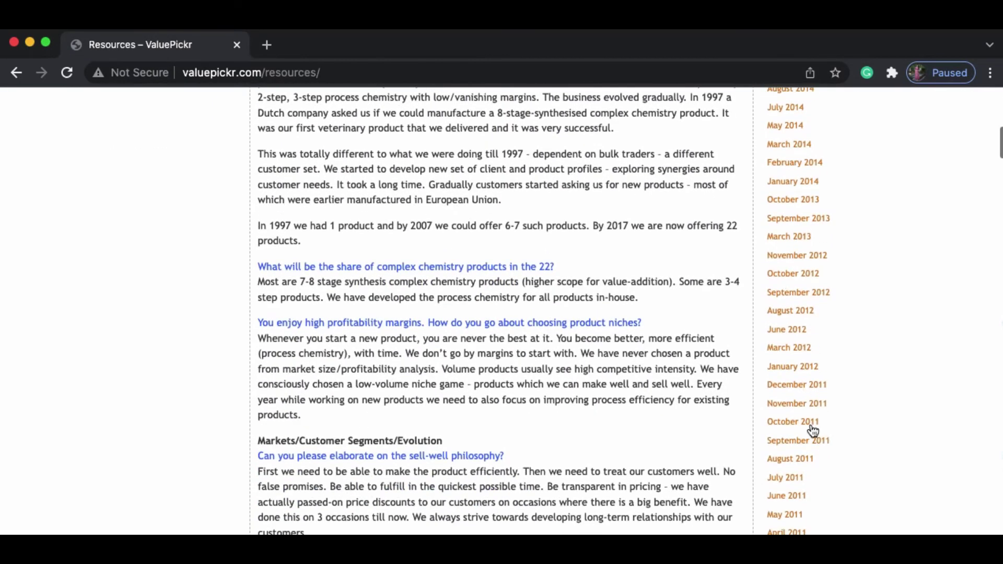
{"action": "scroll", "coordinate": [813, 430], "scroll_direction": "down", "scroll_amount": 3}
{"action": "scroll", "coordinate": [812, 429], "scroll_direction": "down", "scroll_amount": 3}
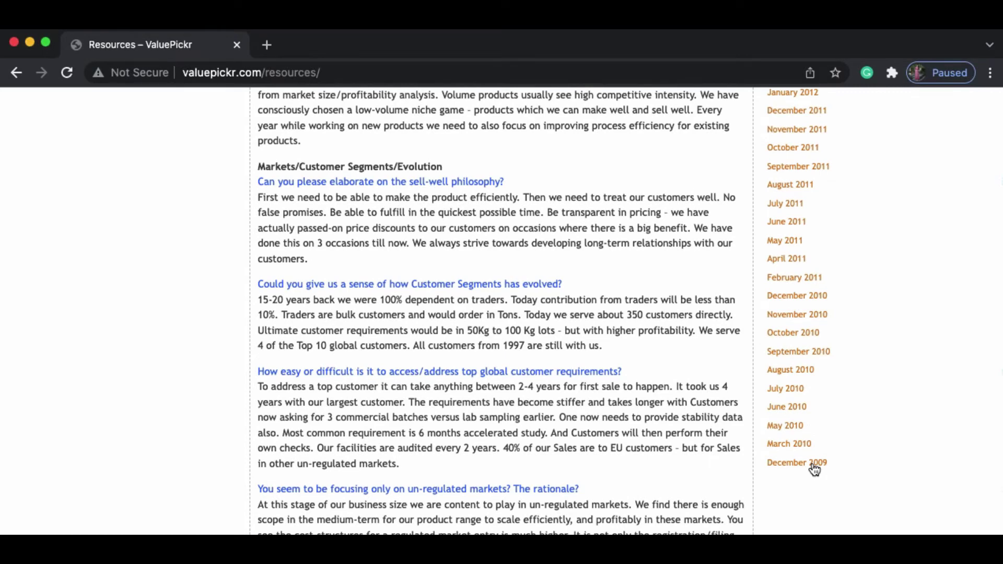
{"action": "scroll", "coordinate": [859, 369], "scroll_direction": "up", "scroll_amount": 3}
{"action": "scroll", "coordinate": [860, 372], "scroll_direction": "up", "scroll_amount": 5}
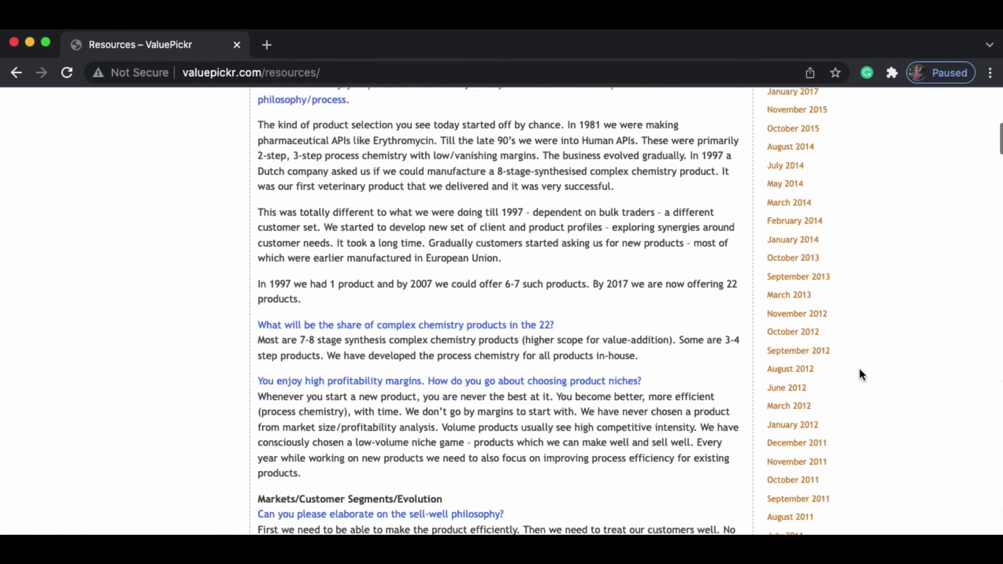
{"action": "scroll", "coordinate": [859, 372], "scroll_direction": "up", "scroll_amount": 4}
{"action": "scroll", "coordinate": [859, 372], "scroll_direction": "up", "scroll_amount": 2}
{"action": "scroll", "coordinate": [860, 372], "scroll_direction": "up", "scroll_amount": 1}
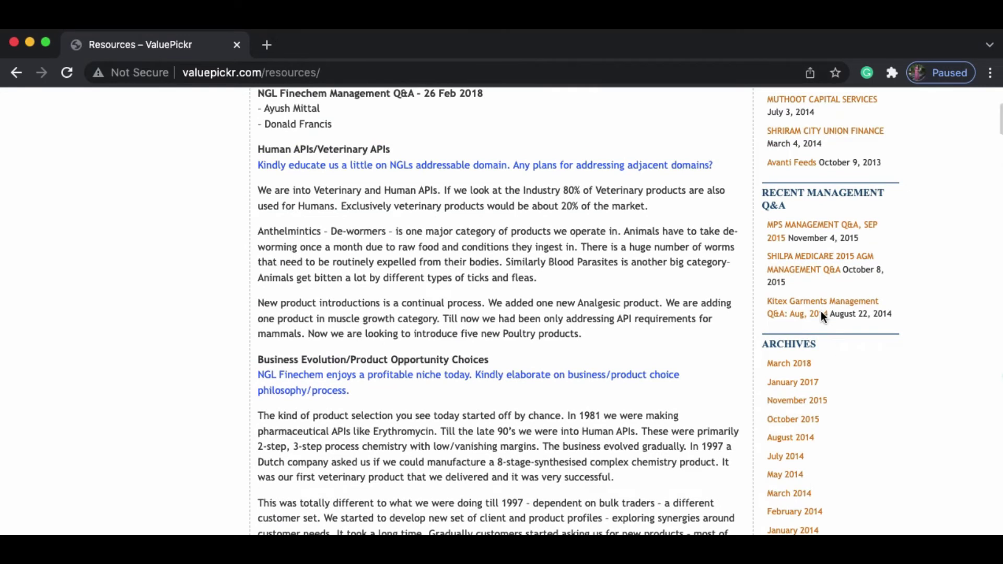
{"action": "scroll", "coordinate": [807, 193], "scroll_direction": "up", "scroll_amount": 1}
{"action": "scroll", "coordinate": [807, 194], "scroll_direction": "up", "scroll_amount": 2}
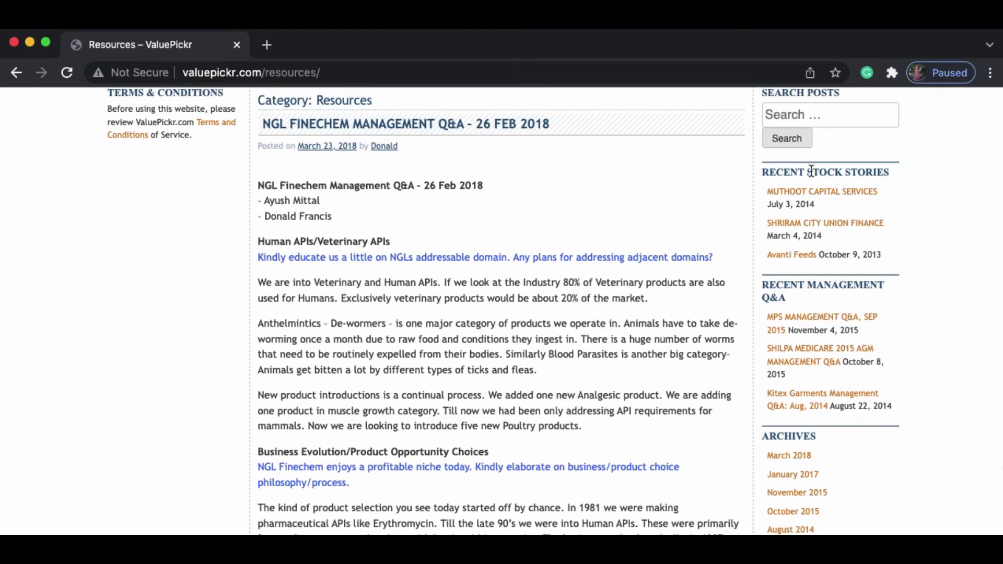
{"action": "scroll", "coordinate": [698, 192], "scroll_direction": "up", "scroll_amount": 4}
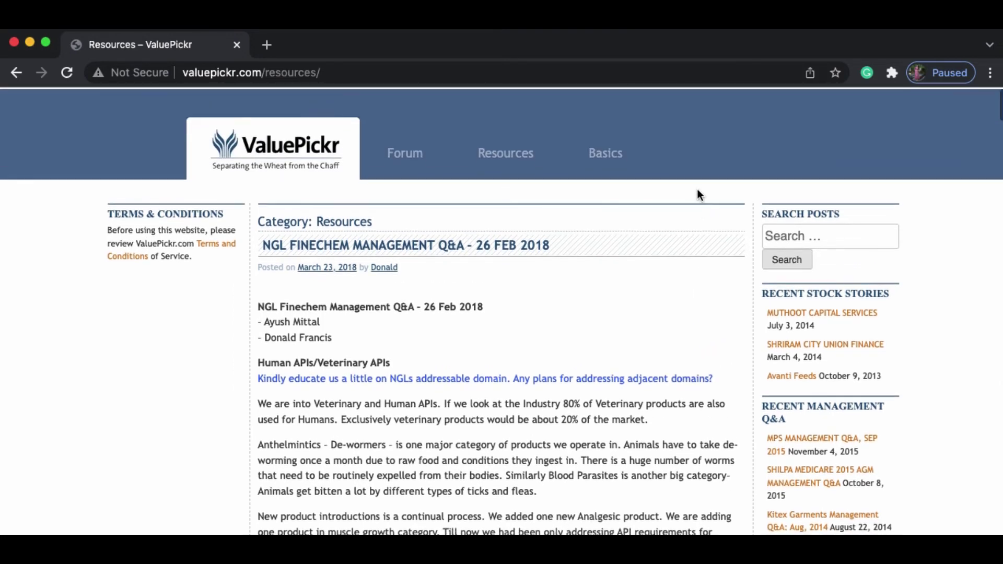
Open Basics and browse the Where to Invest and How to Invest posts.
{"action": "left_click", "coordinate": [611, 151]}
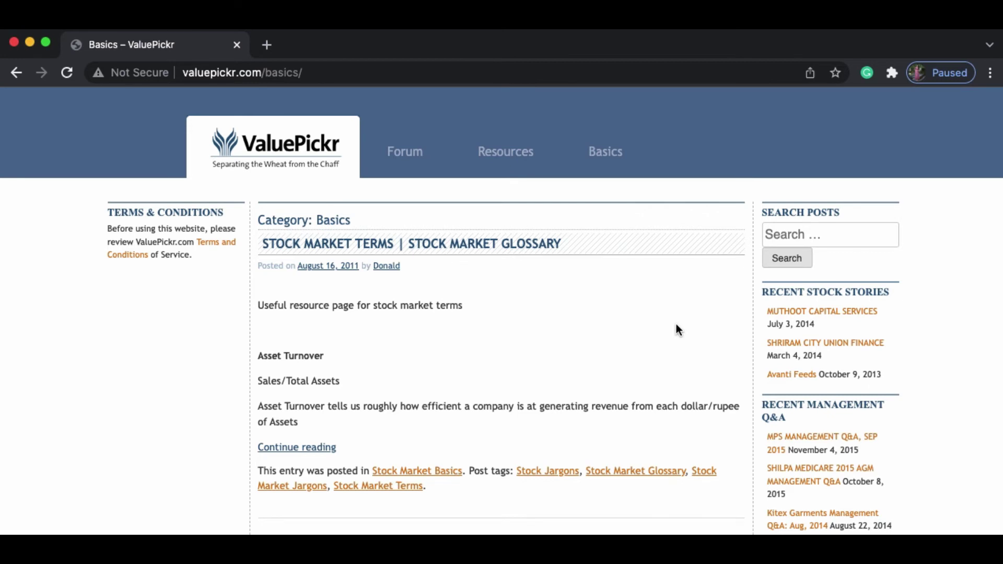
{"action": "scroll", "coordinate": [676, 324], "scroll_direction": "down", "scroll_amount": 2}
{"action": "scroll", "coordinate": [676, 324], "scroll_direction": "down", "scroll_amount": 2}
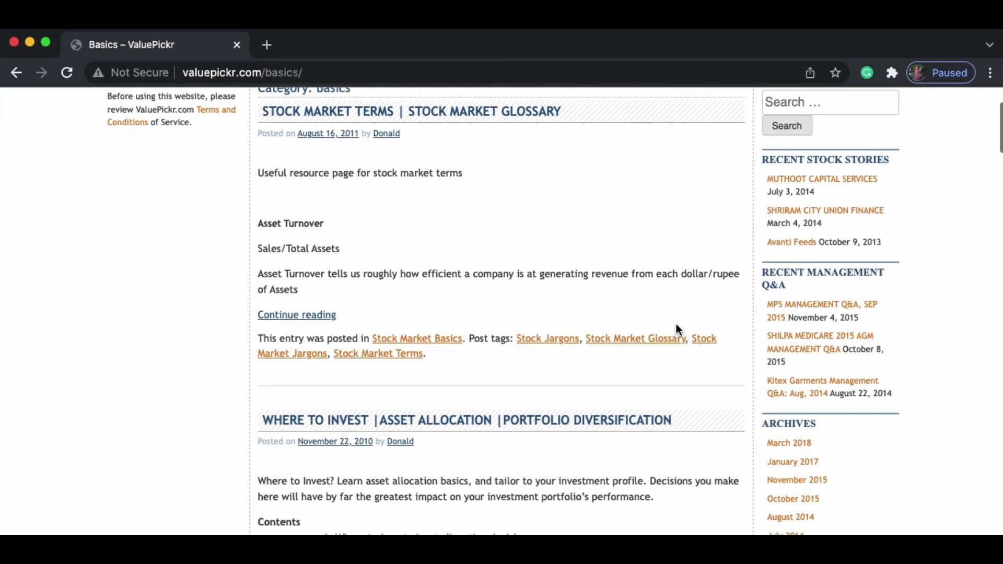
{"action": "scroll", "coordinate": [676, 324], "scroll_direction": "down", "scroll_amount": 1}
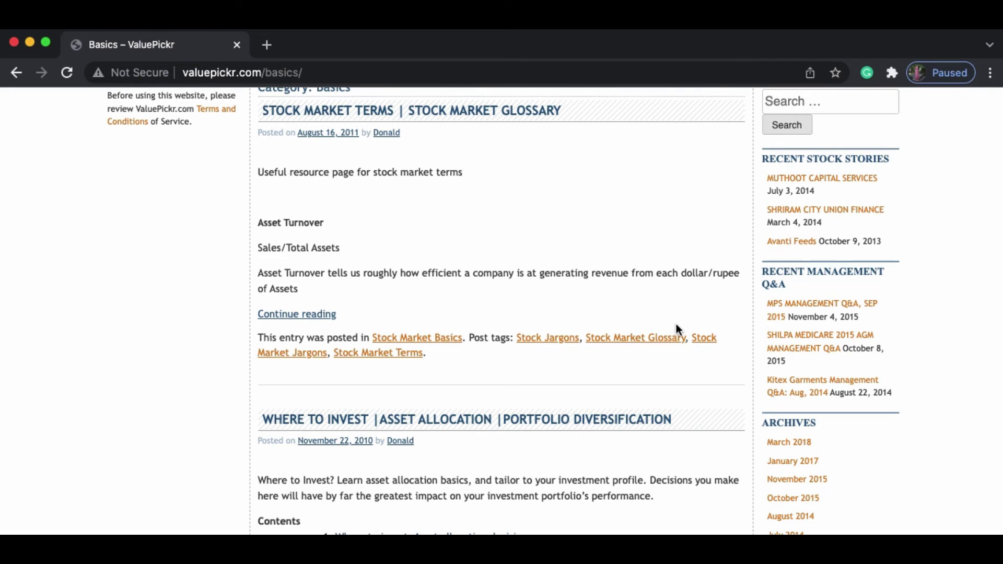
{"action": "scroll", "coordinate": [676, 323], "scroll_direction": "down", "scroll_amount": 1}
{"action": "scroll", "coordinate": [676, 324], "scroll_direction": "down", "scroll_amount": 1}
{"action": "scroll", "coordinate": [676, 324], "scroll_direction": "down", "scroll_amount": 2}
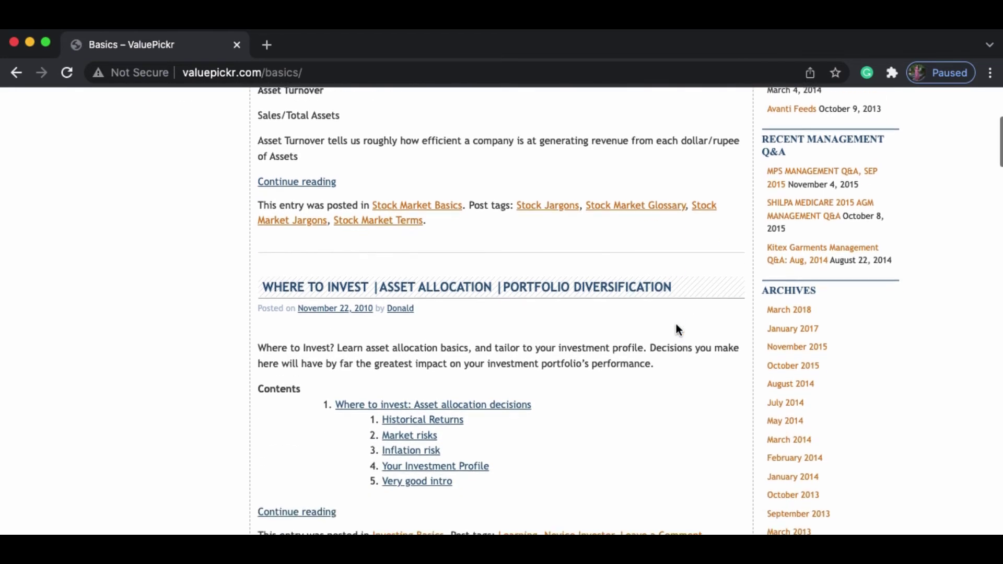
{"action": "scroll", "coordinate": [676, 329], "scroll_direction": "down", "scroll_amount": 1}
{"action": "scroll", "coordinate": [677, 329], "scroll_direction": "down", "scroll_amount": 1}
{"action": "scroll", "coordinate": [676, 329], "scroll_direction": "down", "scroll_amount": 1}
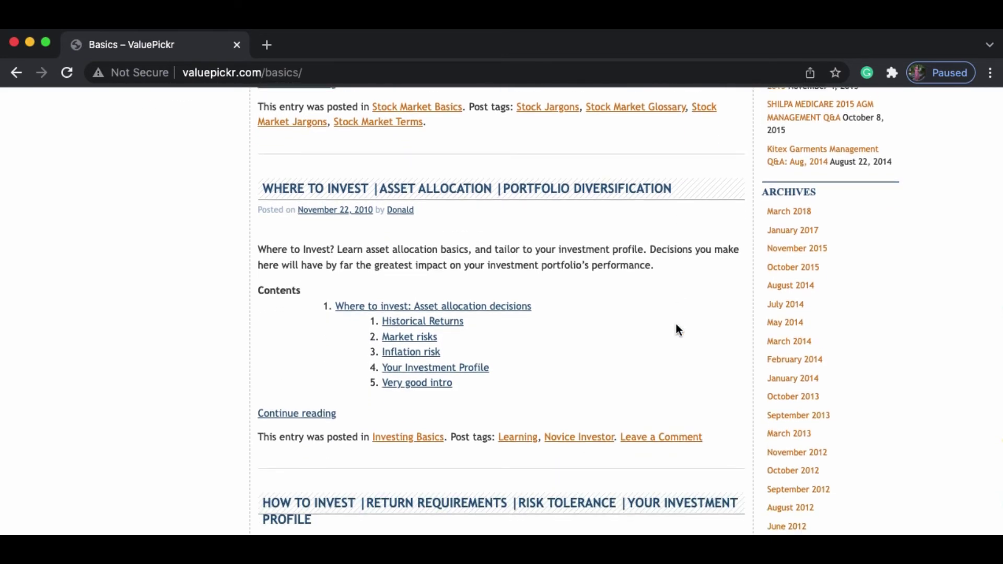
{"action": "scroll", "coordinate": [676, 329], "scroll_direction": "down", "scroll_amount": 2}
{"action": "scroll", "coordinate": [677, 329], "scroll_direction": "down", "scroll_amount": 1}
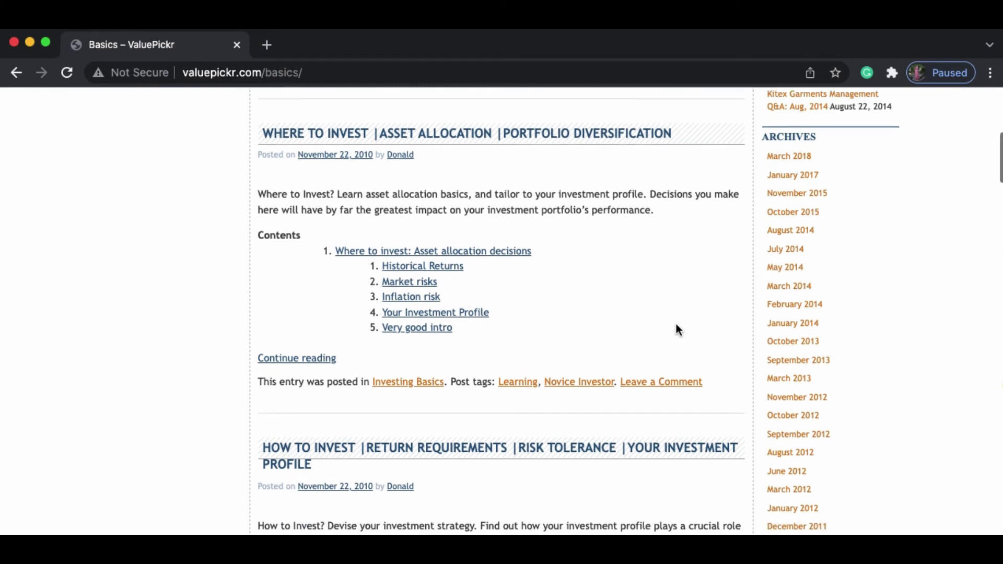
{"action": "scroll", "coordinate": [676, 325], "scroll_direction": "down", "scroll_amount": 1}
{"action": "scroll", "coordinate": [676, 325], "scroll_direction": "down", "scroll_amount": 1}
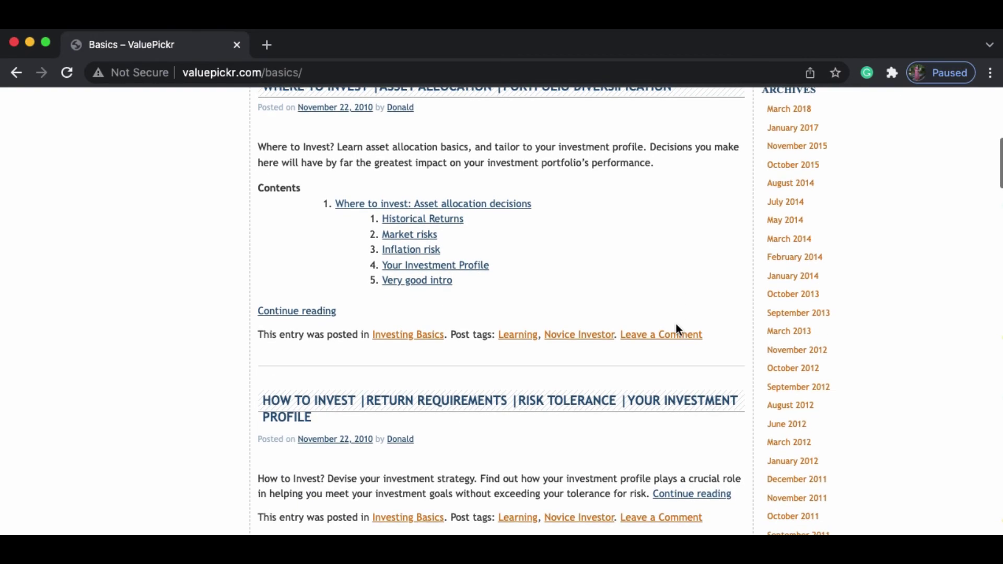
{"action": "scroll", "coordinate": [676, 329], "scroll_direction": "down", "scroll_amount": 1}
{"action": "scroll", "coordinate": [676, 329], "scroll_direction": "down", "scroll_amount": 1}
{"action": "scroll", "coordinate": [677, 329], "scroll_direction": "down", "scroll_amount": 1}
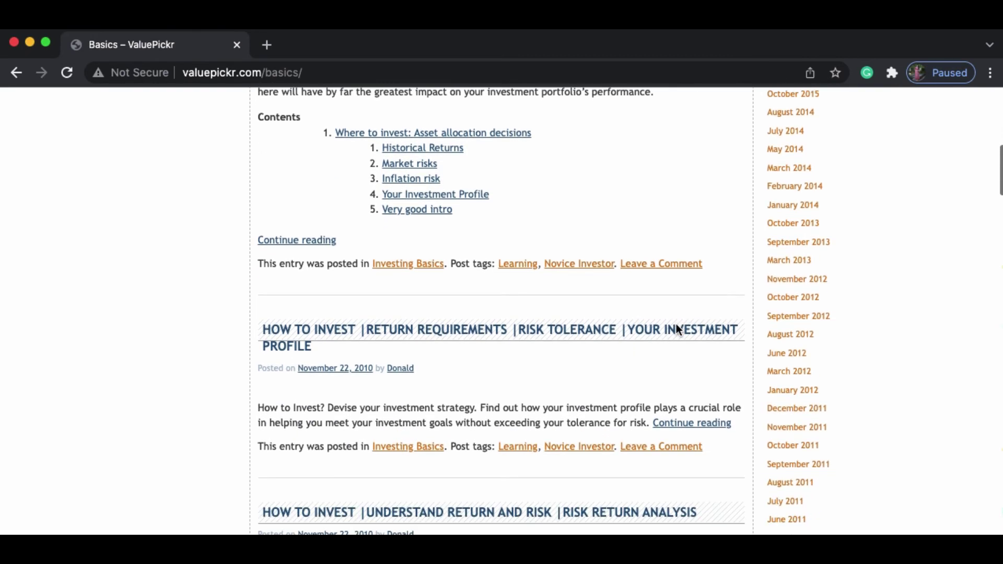
{"action": "scroll", "coordinate": [677, 329], "scroll_direction": "down", "scroll_amount": 1}
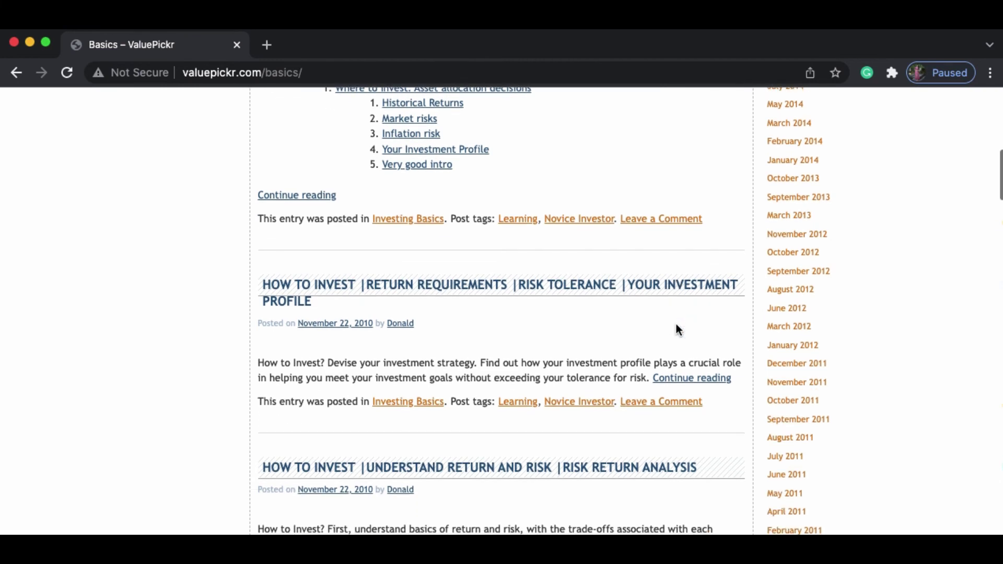
{"action": "scroll", "coordinate": [676, 330], "scroll_direction": "down", "scroll_amount": 3}
{"action": "scroll", "coordinate": [676, 329], "scroll_direction": "down", "scroll_amount": 1}
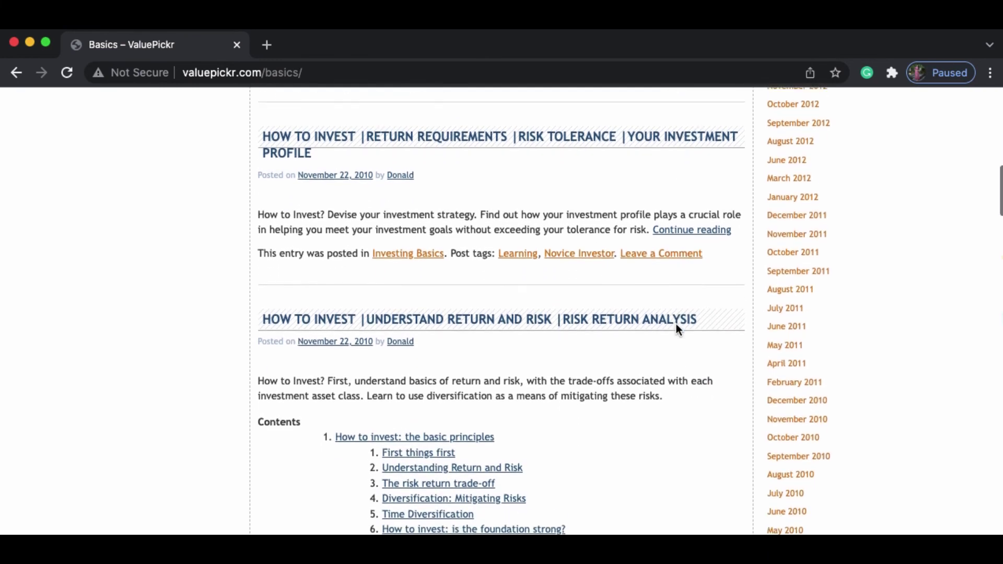
{"action": "scroll", "coordinate": [676, 325], "scroll_direction": "down", "scroll_amount": 1}
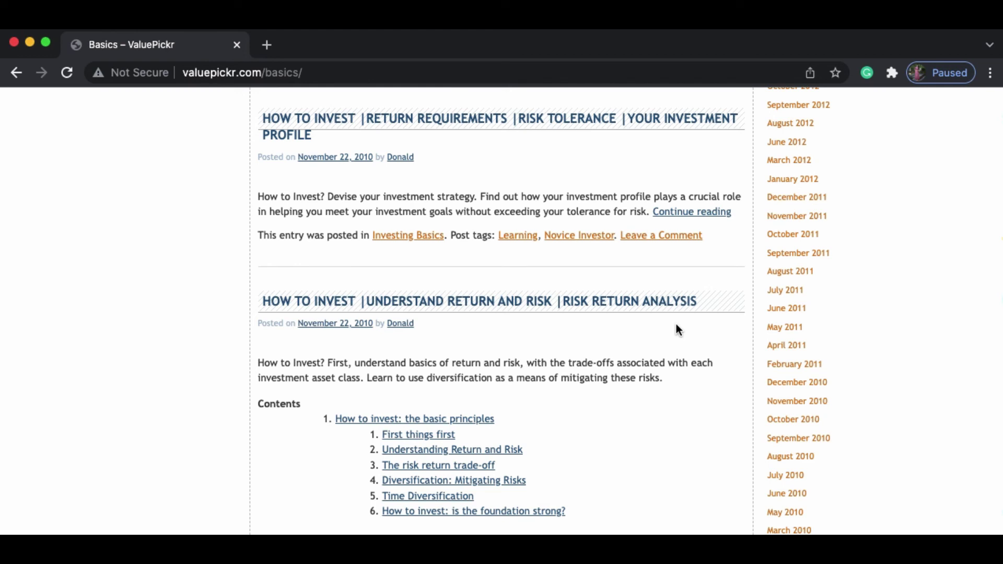
{"action": "scroll", "coordinate": [677, 329], "scroll_direction": "up", "scroll_amount": 2}
{"action": "scroll", "coordinate": [677, 329], "scroll_direction": "up", "scroll_amount": 2}
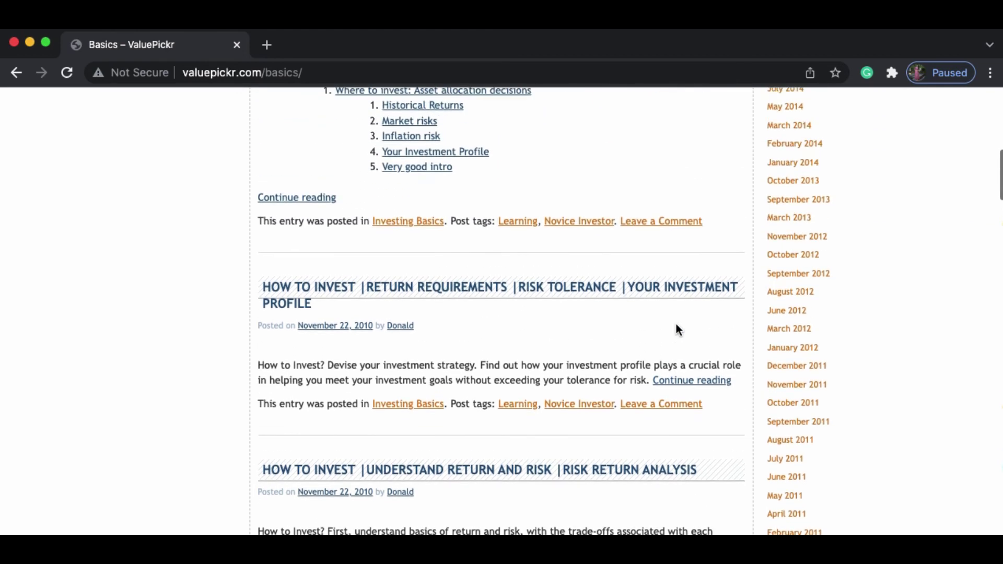
{"action": "scroll", "coordinate": [676, 329], "scroll_direction": "up", "scroll_amount": 1}
{"action": "scroll", "coordinate": [676, 329], "scroll_direction": "up", "scroll_amount": 1}
{"action": "scroll", "coordinate": [676, 329], "scroll_direction": "up", "scroll_amount": 2}
{"action": "scroll", "coordinate": [676, 329], "scroll_direction": "up", "scroll_amount": 1}
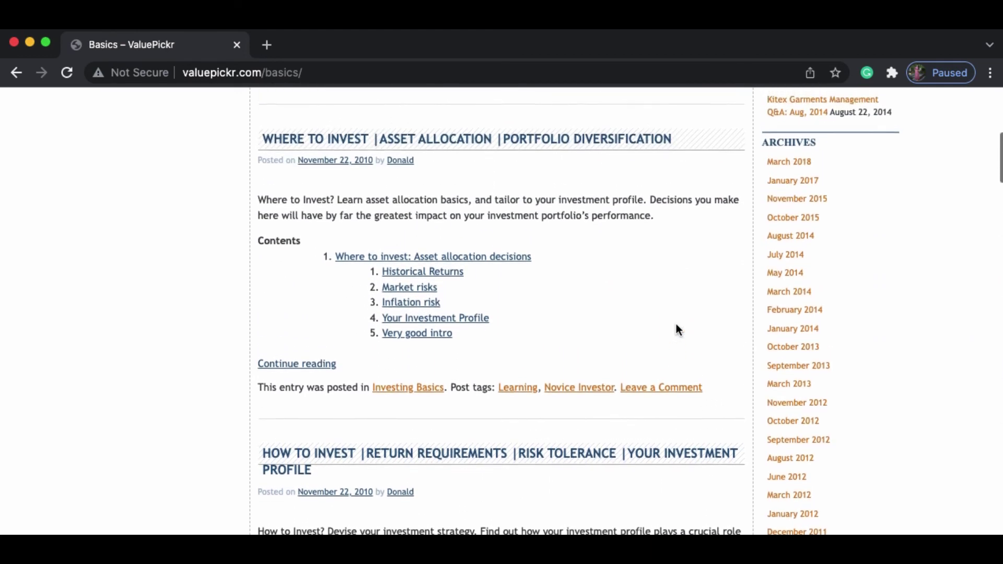
{"action": "scroll", "coordinate": [676, 329], "scroll_direction": "up", "scroll_amount": 2}
{"action": "scroll", "coordinate": [677, 329], "scroll_direction": "up", "scroll_amount": 1}
{"action": "scroll", "coordinate": [676, 330], "scroll_direction": "up", "scroll_amount": 2}
{"action": "scroll", "coordinate": [677, 329], "scroll_direction": "up", "scroll_amount": 2}
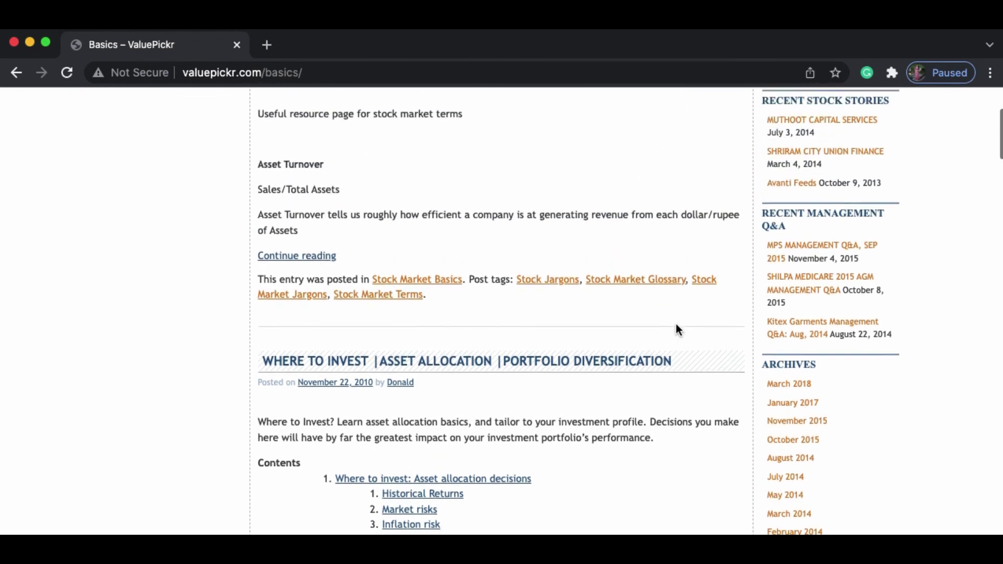
{"action": "scroll", "coordinate": [676, 329], "scroll_direction": "up", "scroll_amount": 4}
{"action": "scroll", "coordinate": [676, 329], "scroll_direction": "up", "scroll_amount": 1}
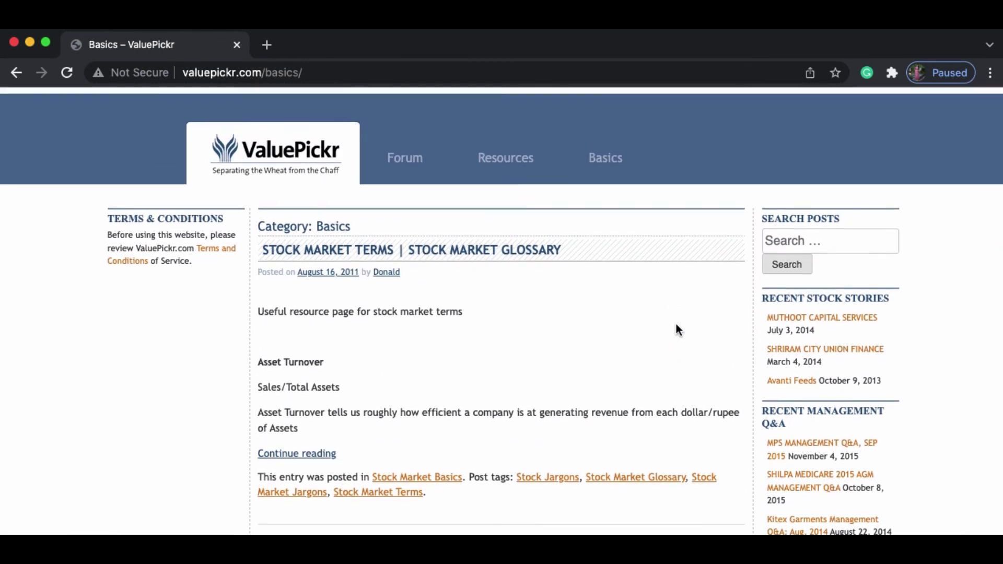